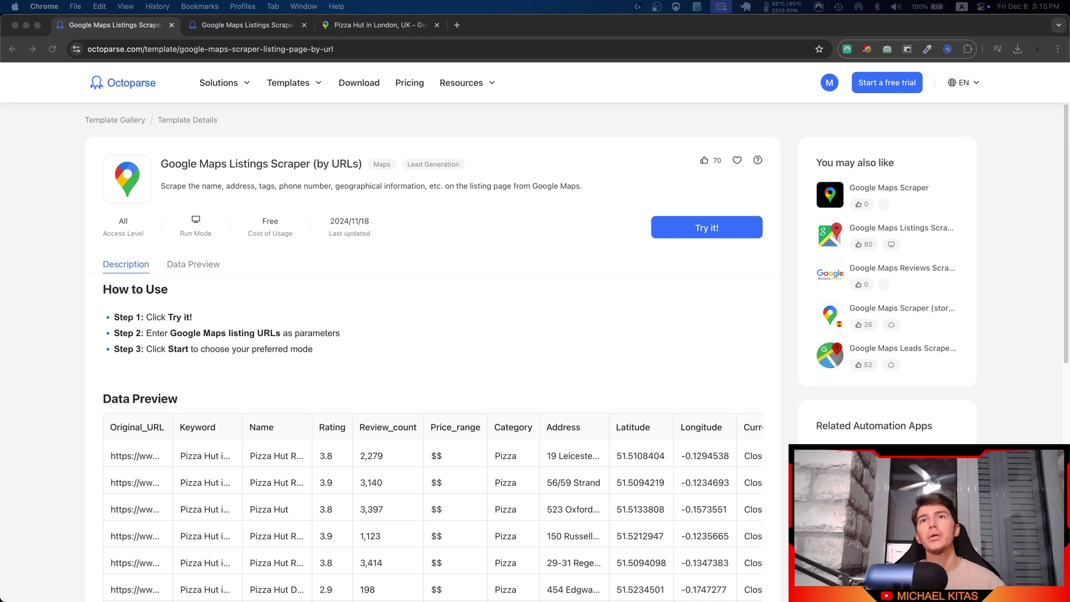
# Highlight the template title, then switch to the 'Pizza Hut in London, UK' Maps results tab
pyautogui.moveTo(162, 164); pyautogui.dragTo(312, 161)
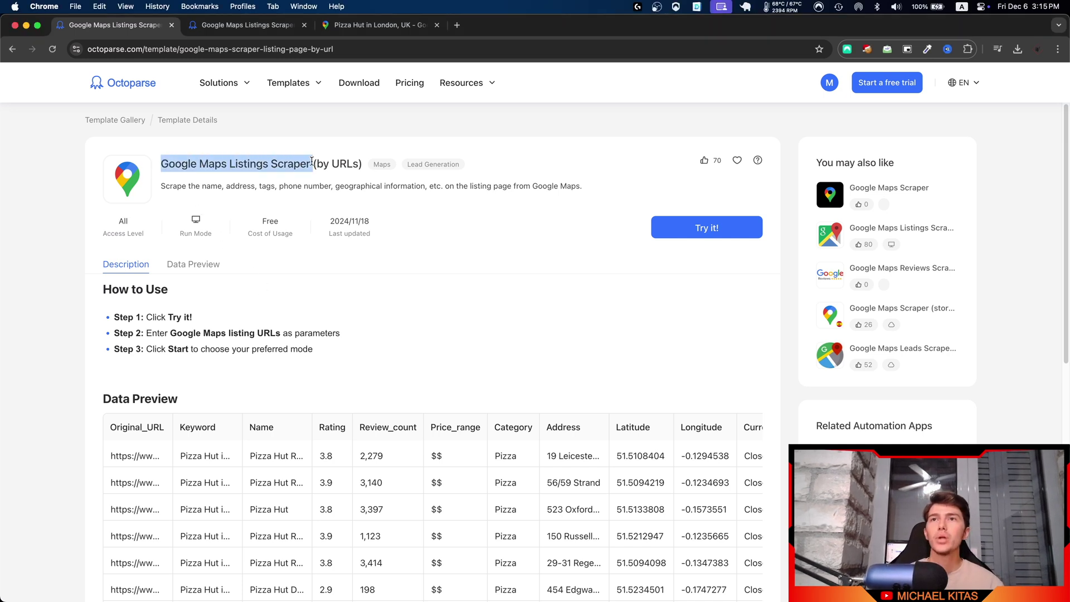
pyautogui.click(376, 25)
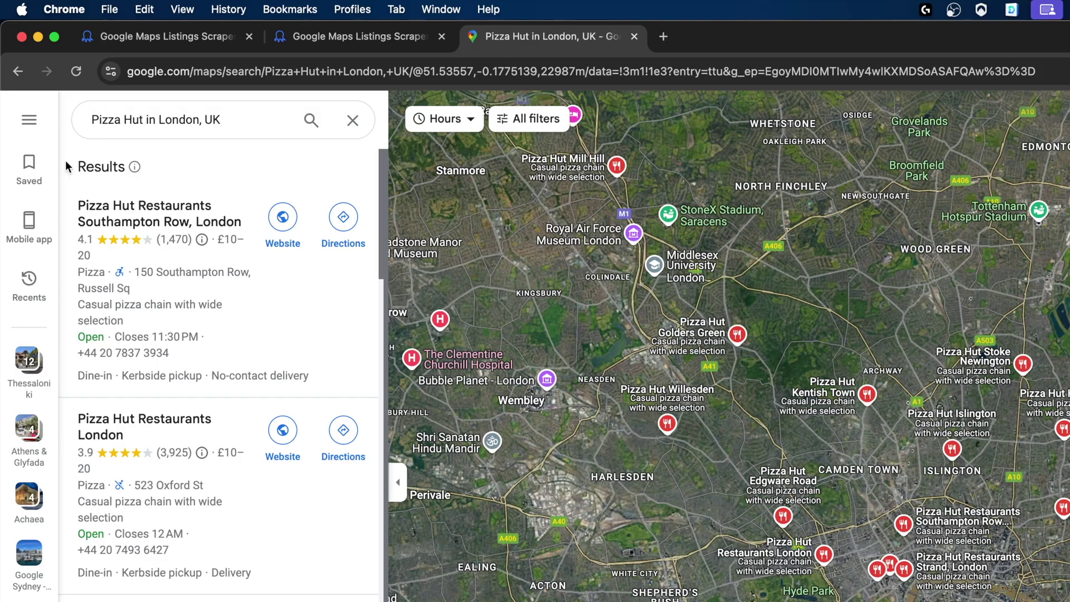
# Highlight the Results heading and search query, dismiss suggestions, and scroll to the template's Pizza Hut data preview
pyautogui.moveTo(46, 115); pyautogui.dragTo(91, 116)
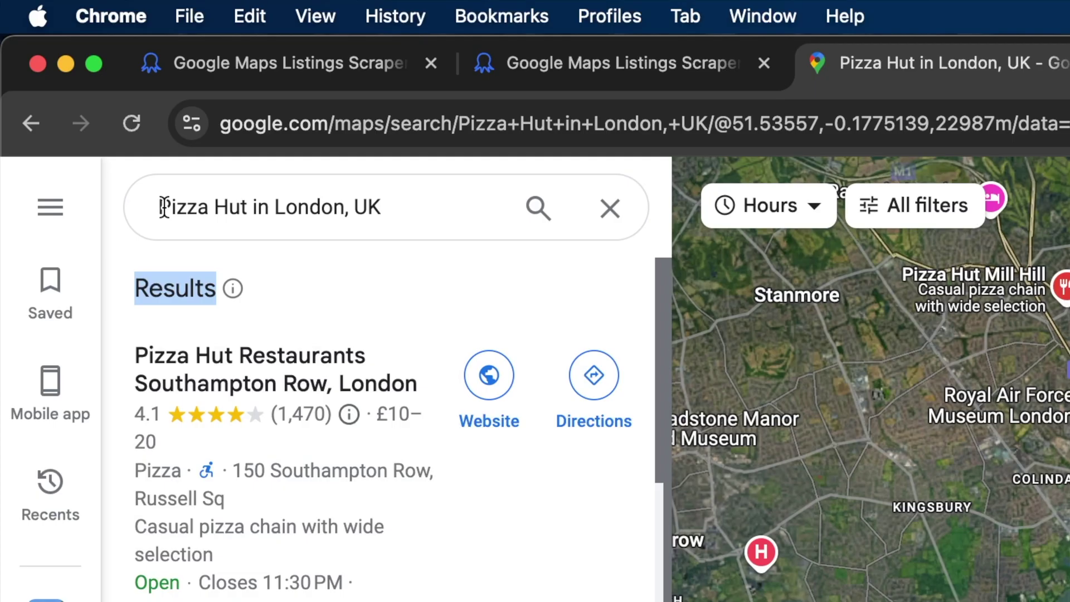
pyautogui.moveTo(163, 208); pyautogui.dragTo(396, 210)
pyautogui.click(116, 196)
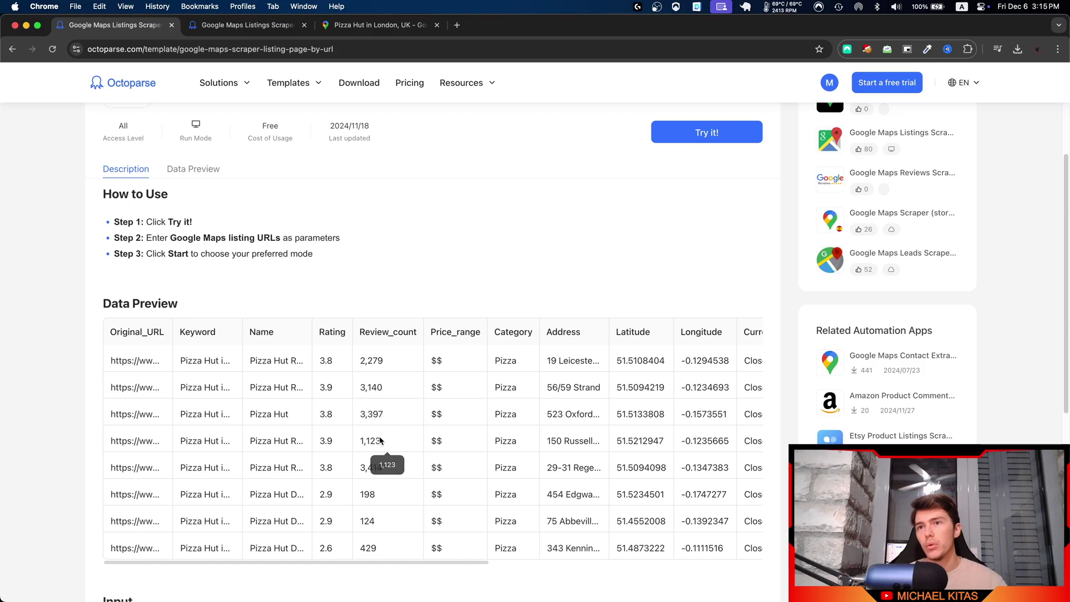
pyautogui.scroll(-1, 351, 475)
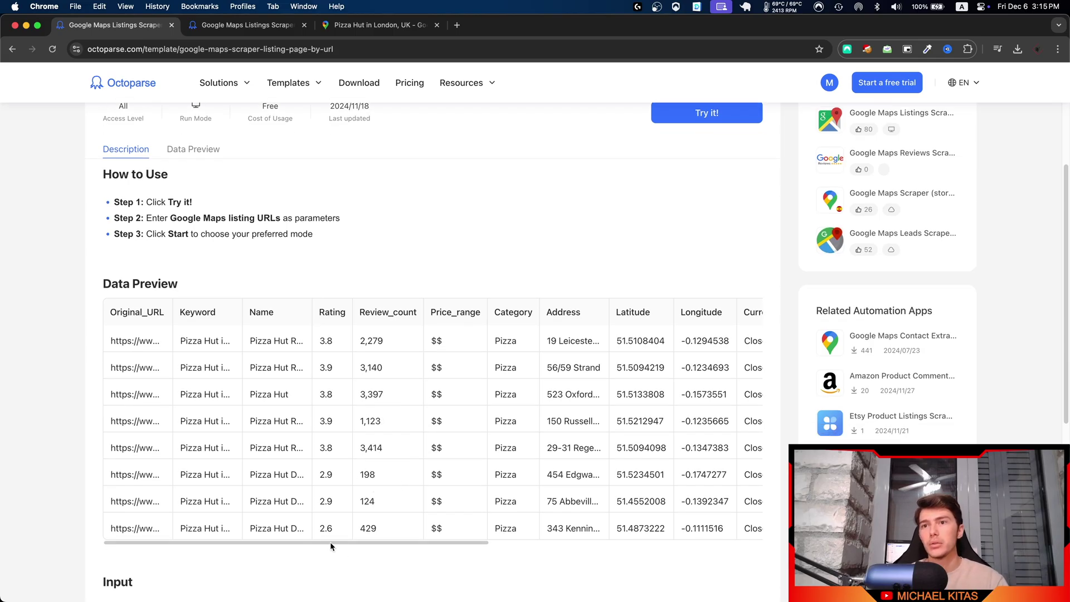
# Browse the template gallery, viewing the Social Media and E-Commerce categories
pyautogui.moveTo(330, 542); pyautogui.dragTo(373, 540)
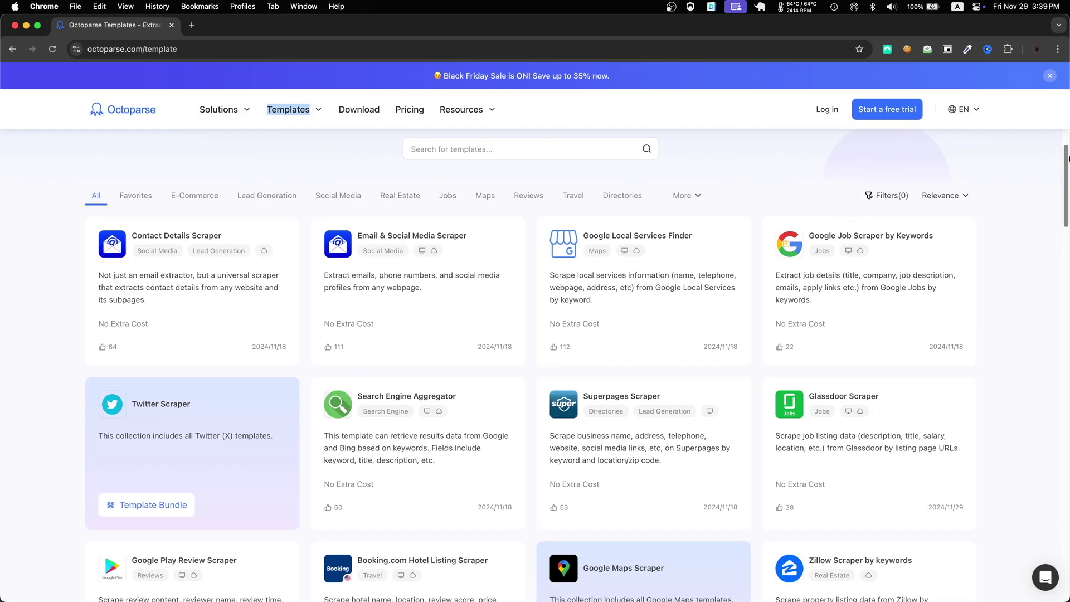
pyautogui.scroll(-5, 535, 362)
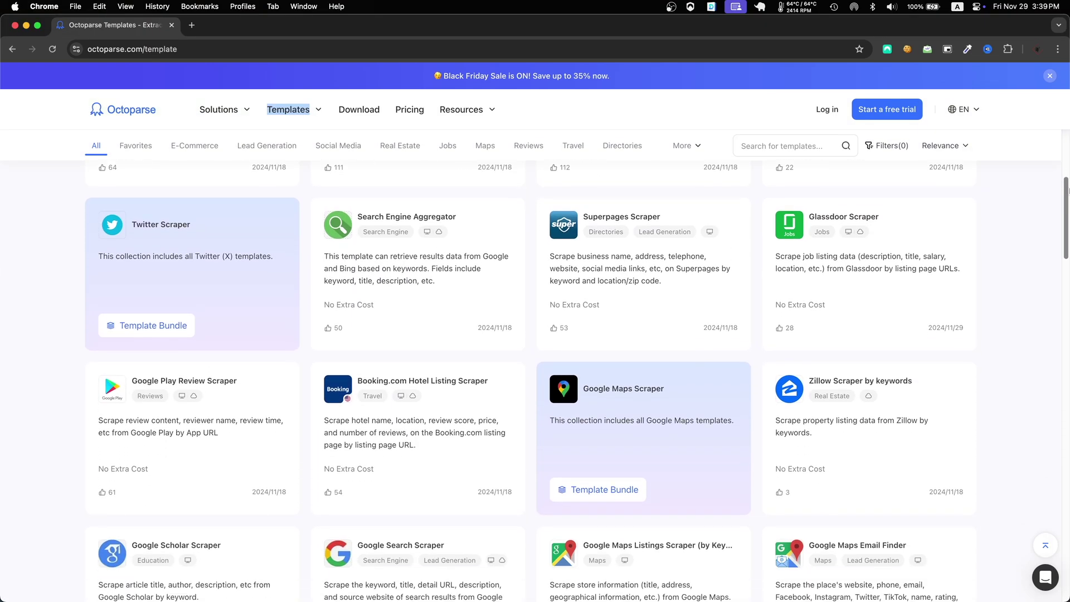
pyautogui.scroll(-5, 535, 362)
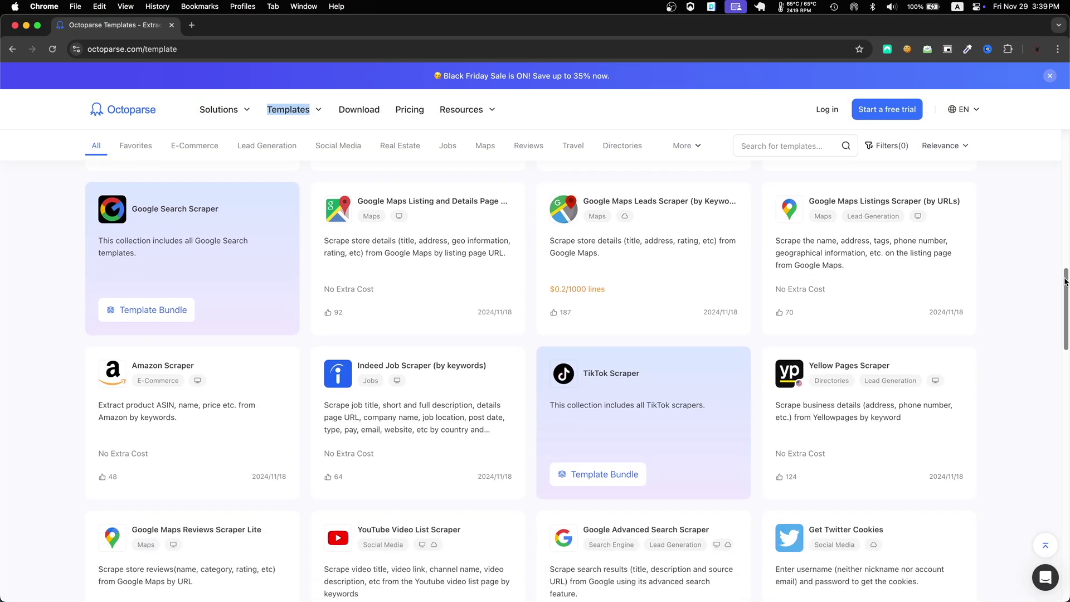
pyautogui.click(325, 276)
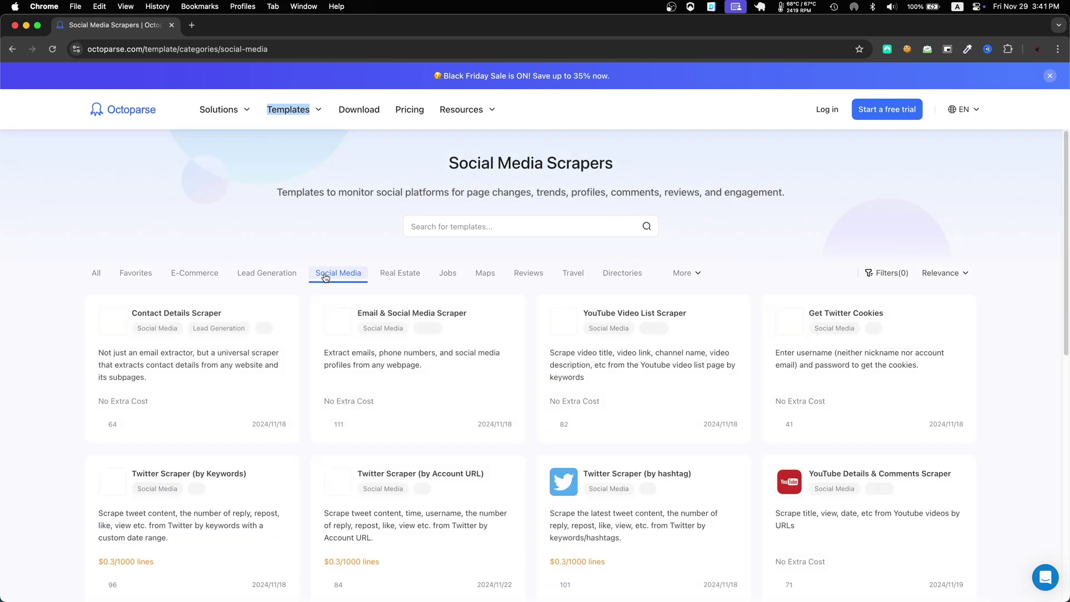
pyautogui.press('super+bracketleft')
# Return to the Lead Generation templates and start a new custom scraping task
pyautogui.moveTo(1067, 180); pyautogui.dragTo(1067, 277)
pyautogui.press('super+bracketleft')
pyautogui.scroll(-3, 1064, 223)
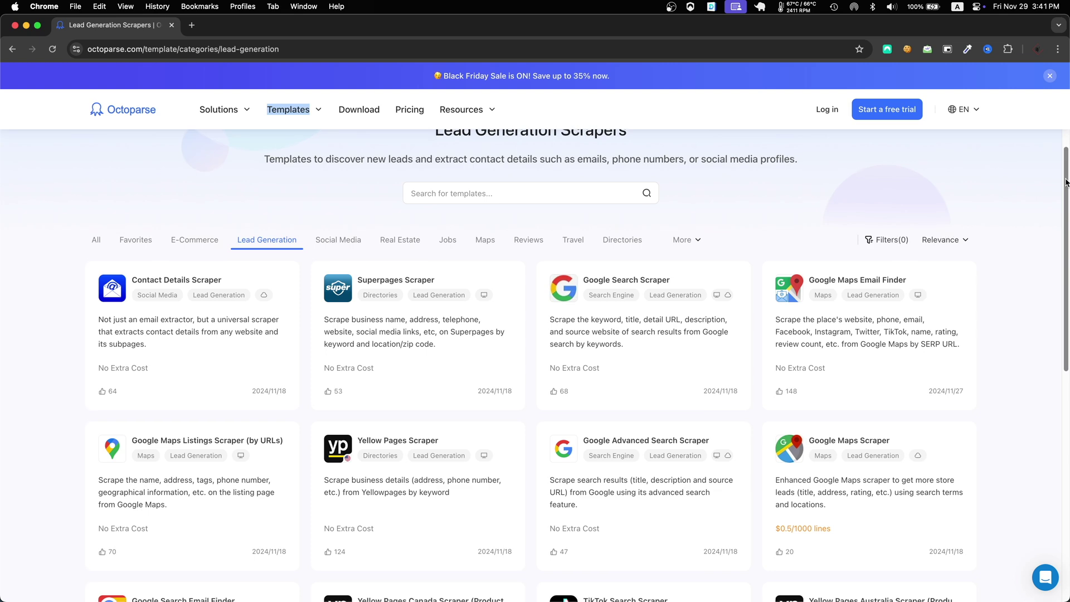
pyautogui.scroll(-3, 1065, 223)
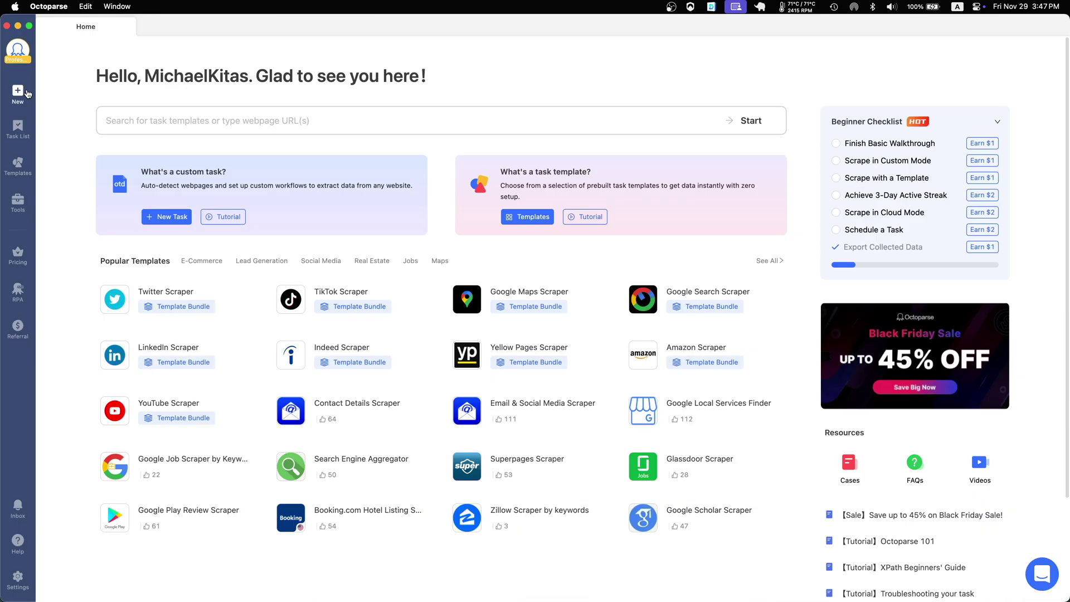
pyautogui.click(17, 95)
pyautogui.click(57, 98)
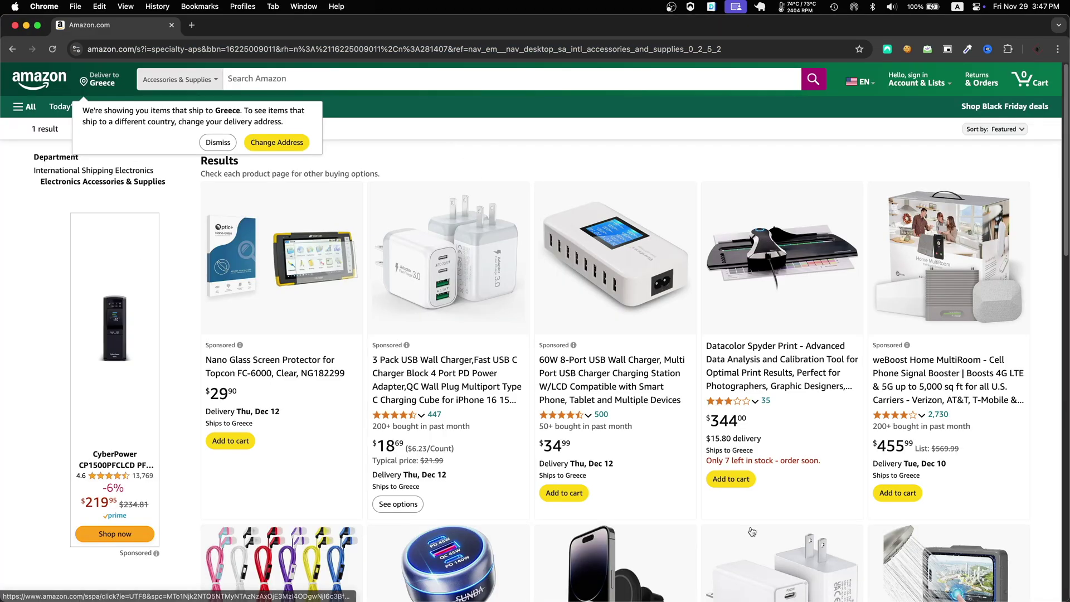
# Create the custom task from the pasted Amazon results URL and save it
pyautogui.click(713, 575)
pyautogui.press('super+v')
pyautogui.click(162, 279)
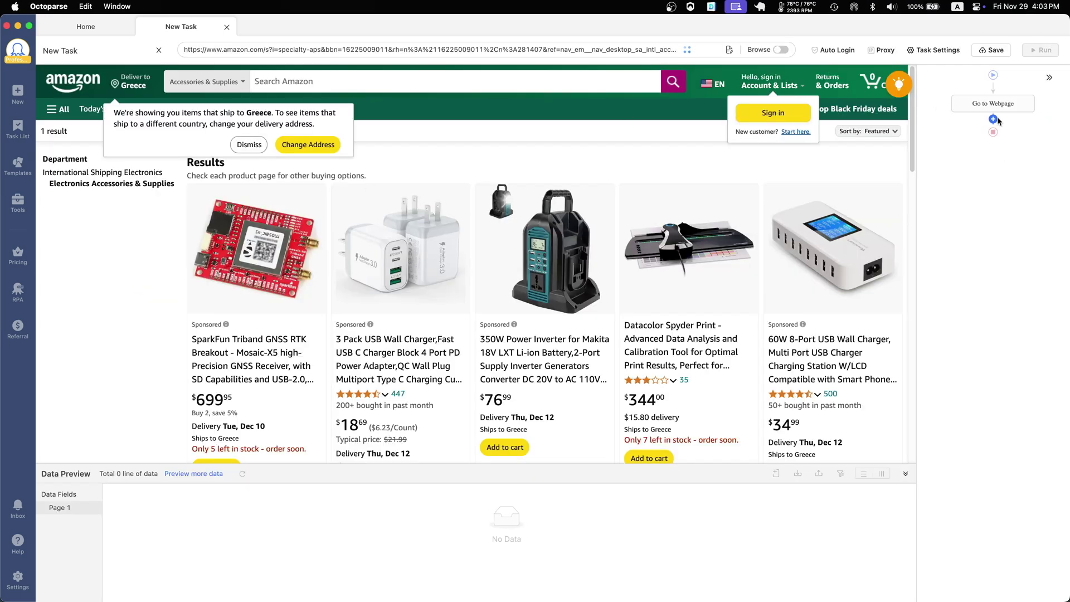
# Add an Extract Data step capturing all 9 product titles plus the $699.95 price field
pyautogui.click(992, 119)
pyautogui.click(1003, 165)
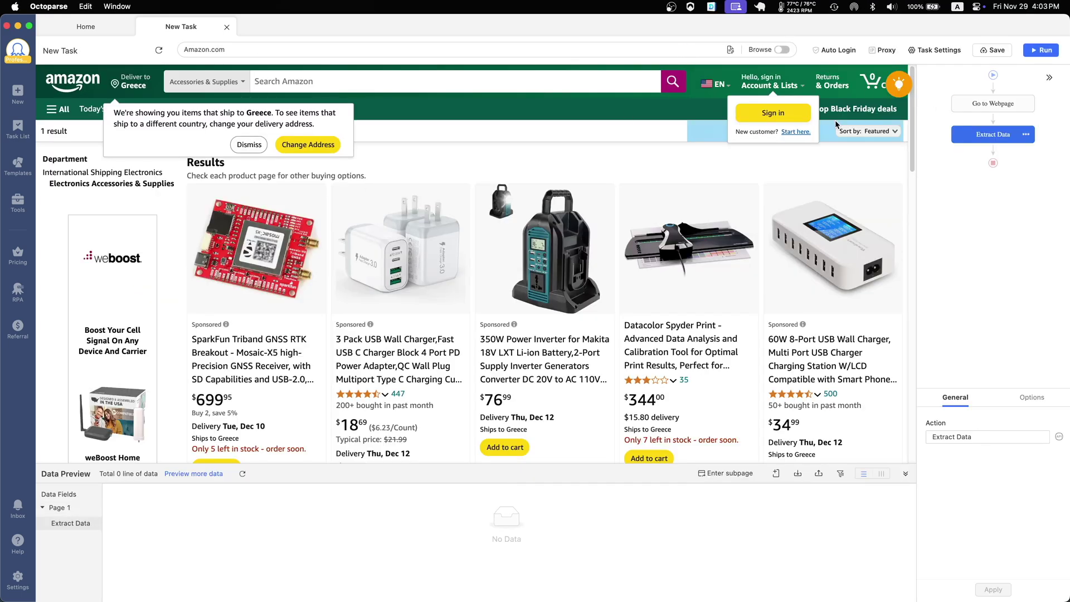
pyautogui.click(262, 365)
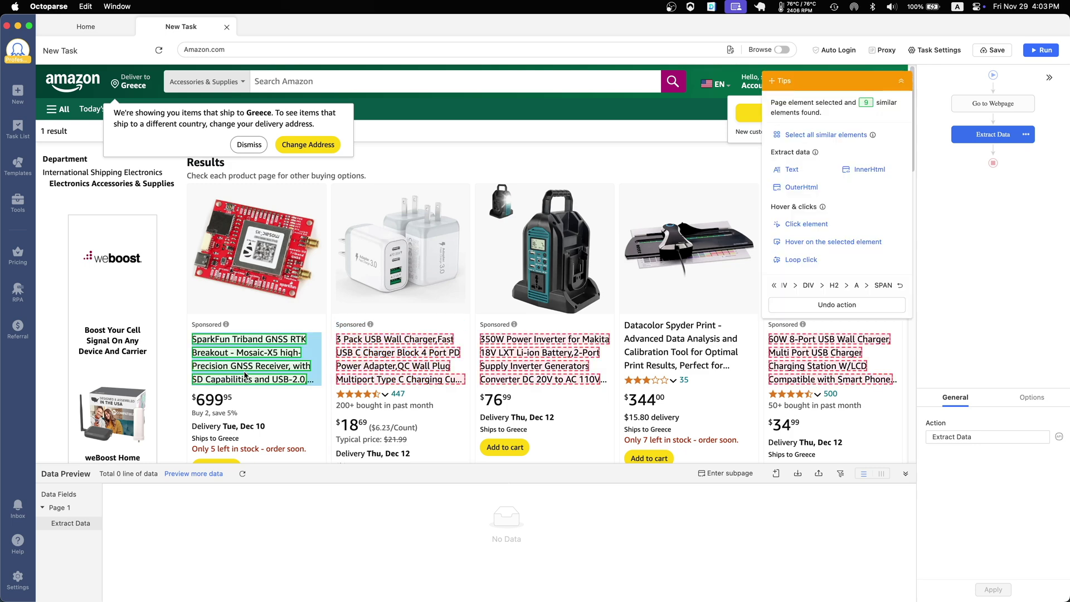
pyautogui.click(823, 135)
pyautogui.scroll(-3, 409, 518)
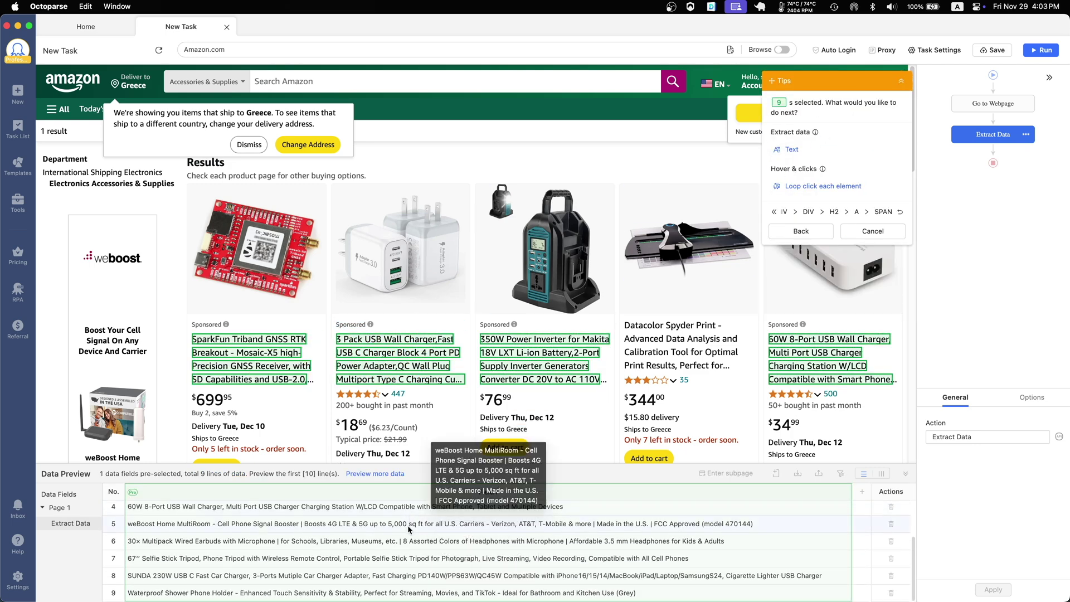
pyautogui.click(231, 405)
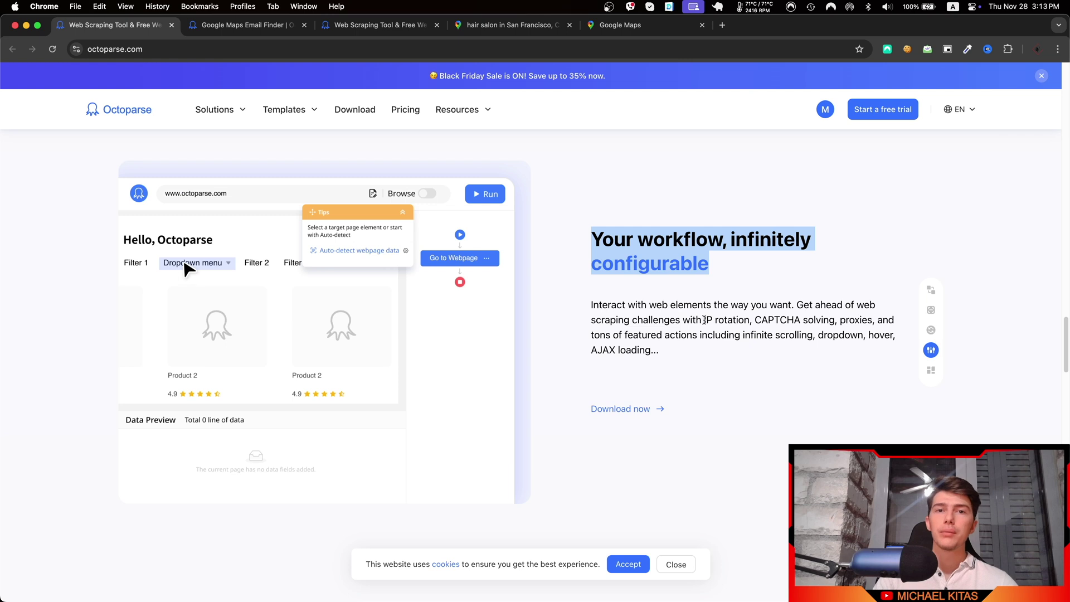
# Highlight the CAPTCHA solving and featured actions text in the configurable workflow section
pyautogui.moveTo(704, 320); pyautogui.dragTo(819, 320)
pyautogui.moveTo(600, 335); pyautogui.dragTo(739, 333)
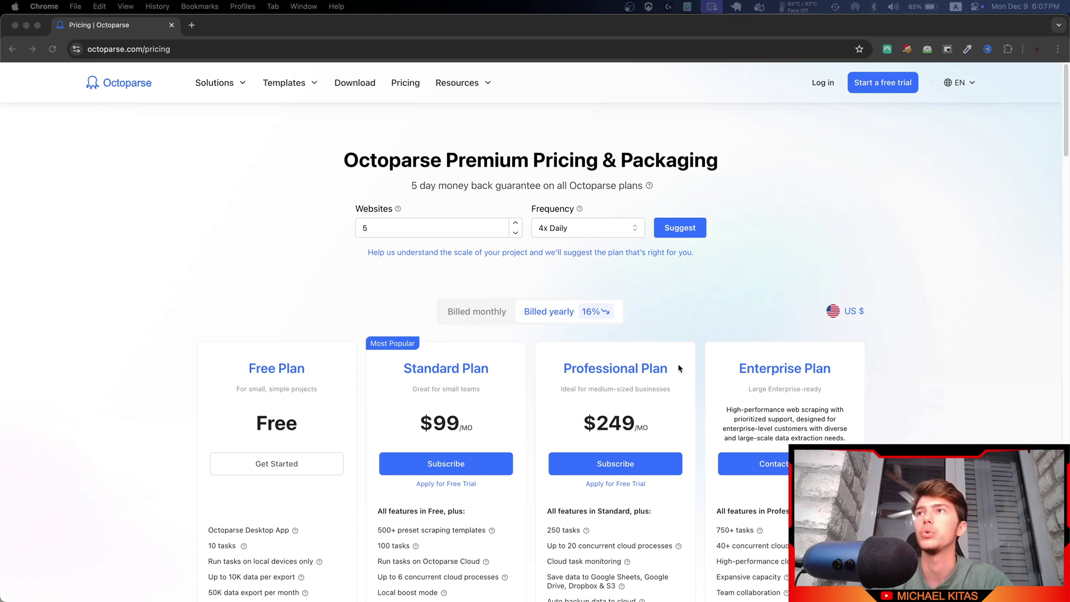
# Compare monthly and yearly billing prices and highlight the Professional plan's $249 price
pyautogui.scroll(-2, 579, 391)
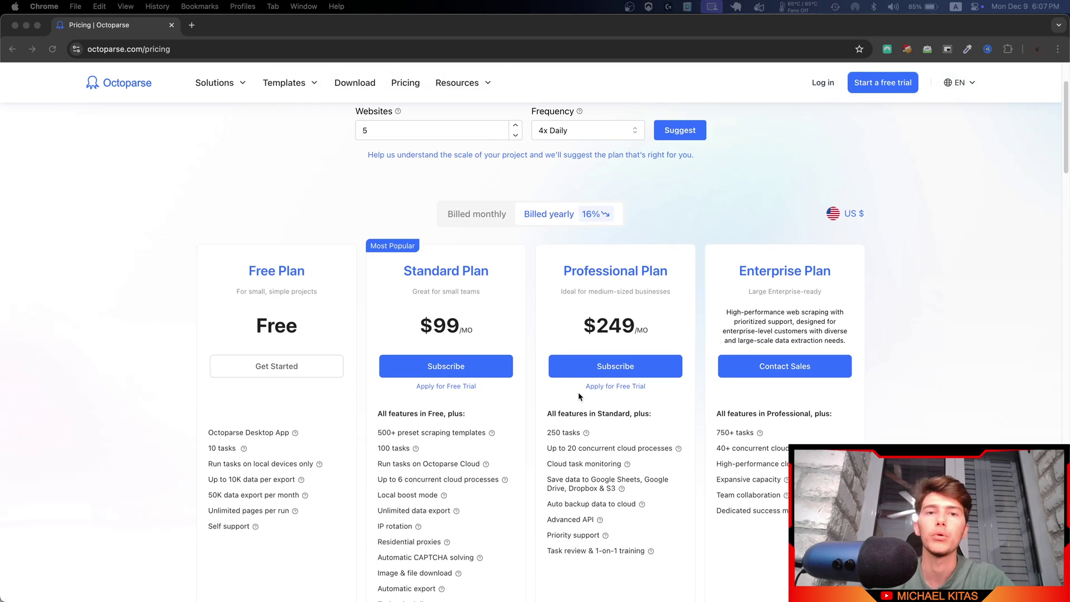
pyautogui.scroll(2, 429, 537)
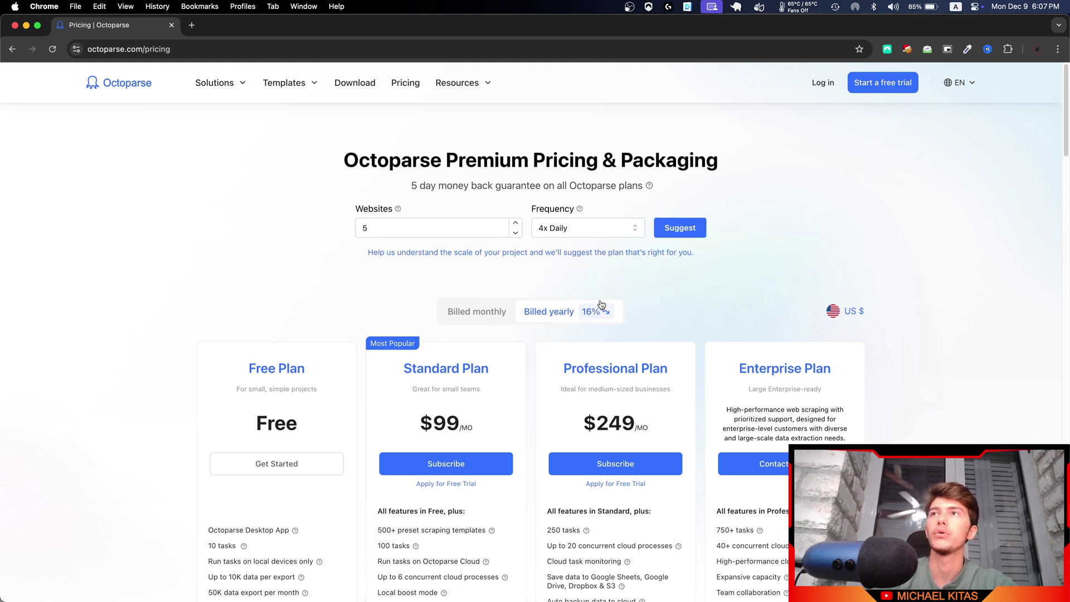
pyautogui.click(509, 315)
pyautogui.click(544, 316)
pyautogui.moveTo(649, 438); pyautogui.dragTo(583, 428)
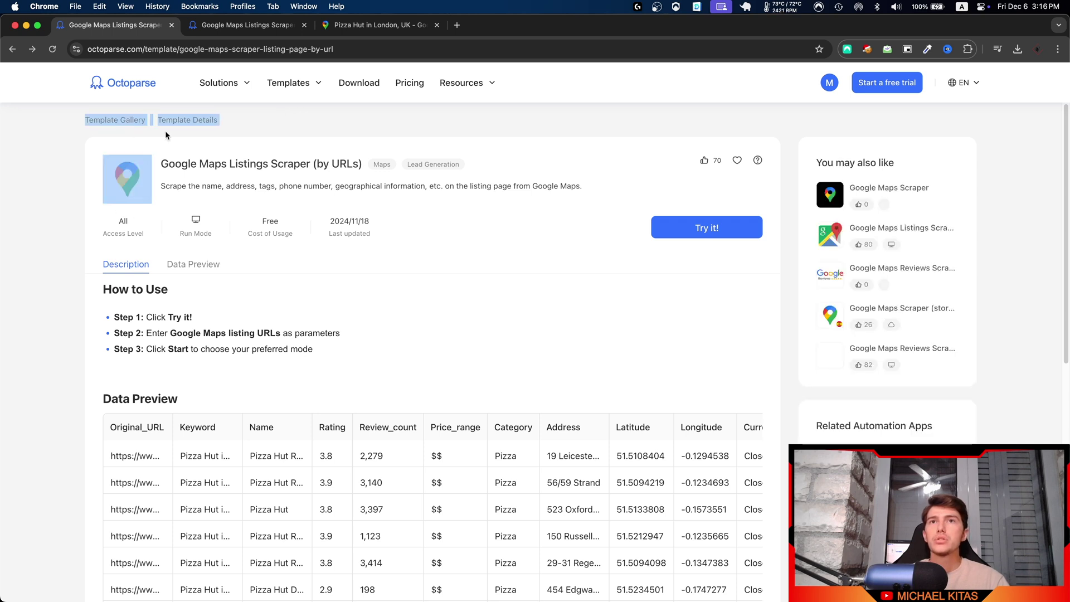
# View the by Keywords template, highlighting 'by Keywords' in its title
pyautogui.moveTo(223, 84)
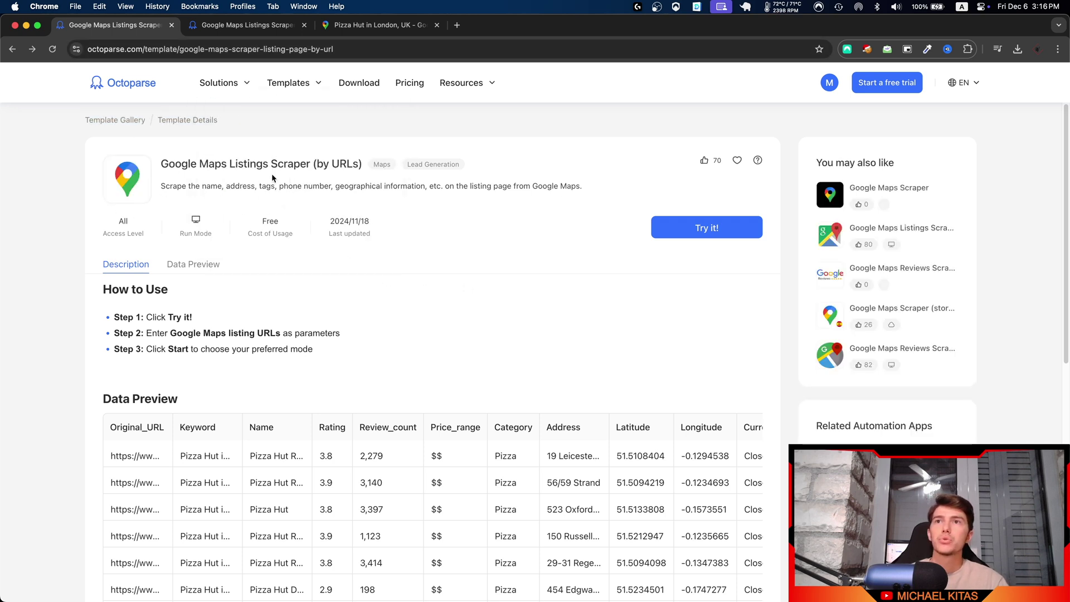
pyautogui.hotkey('ctrl', 'Tab')
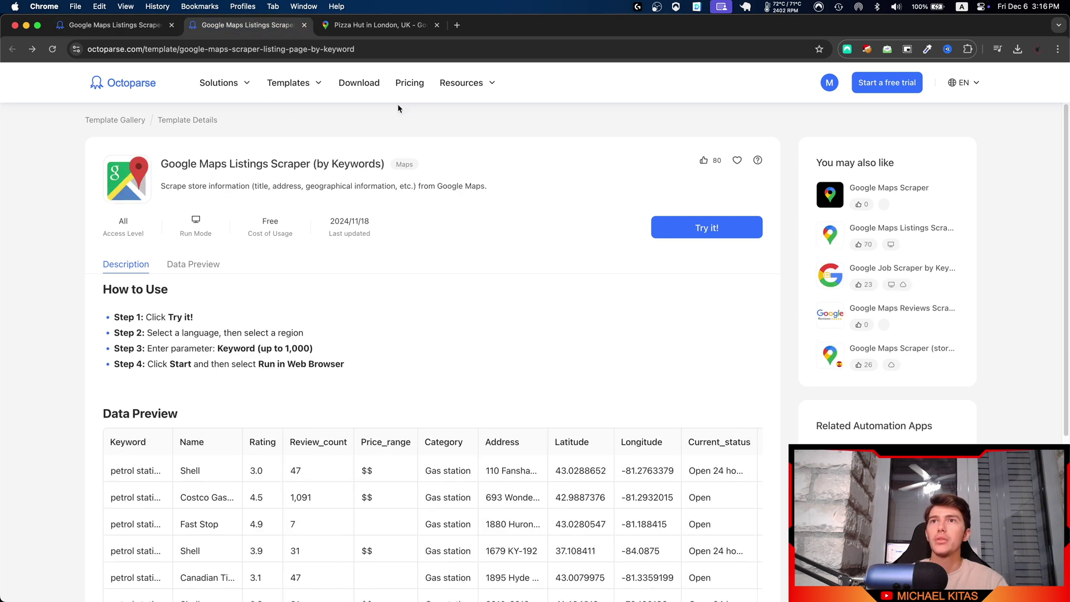
pyautogui.moveTo(320, 170); pyautogui.dragTo(379, 164)
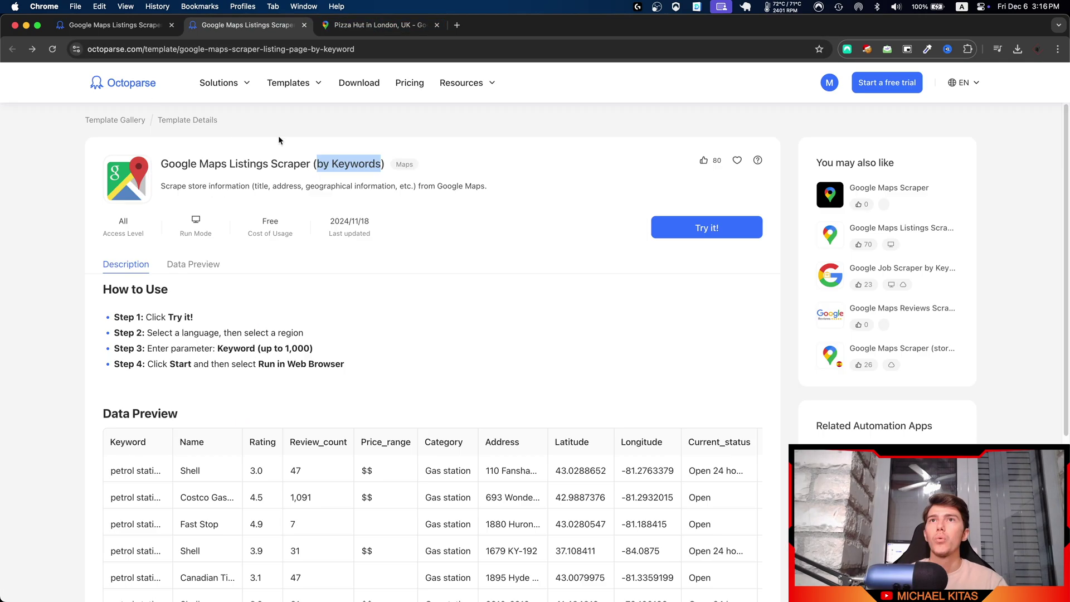
# Check the 'Pizza Hut in London, UK' query, then start a task from the by URLs template
pyautogui.click(381, 23)
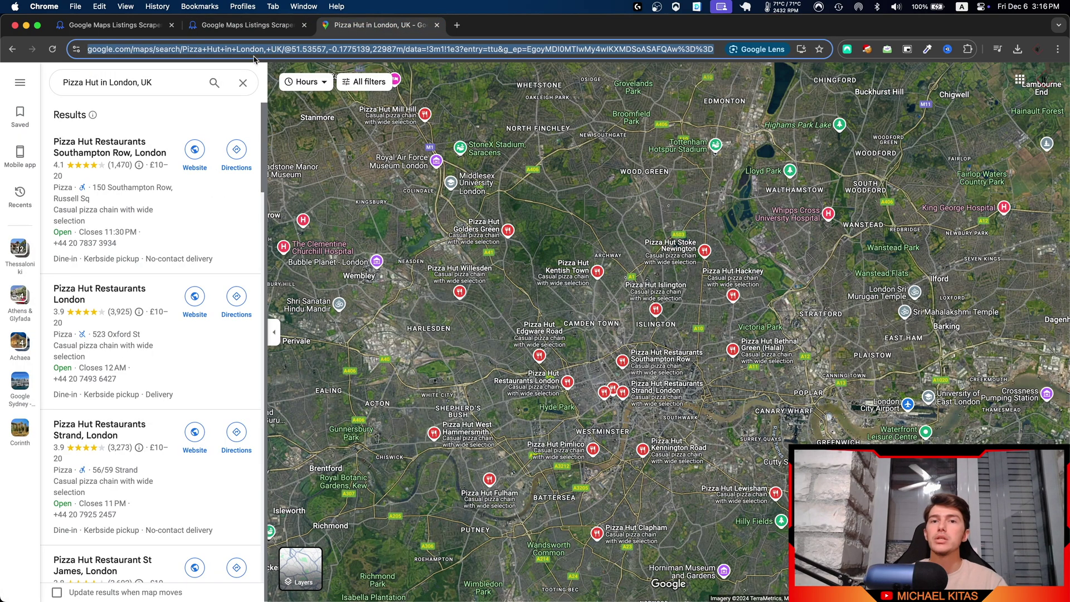
pyautogui.moveTo(153, 82); pyautogui.dragTo(87, 75)
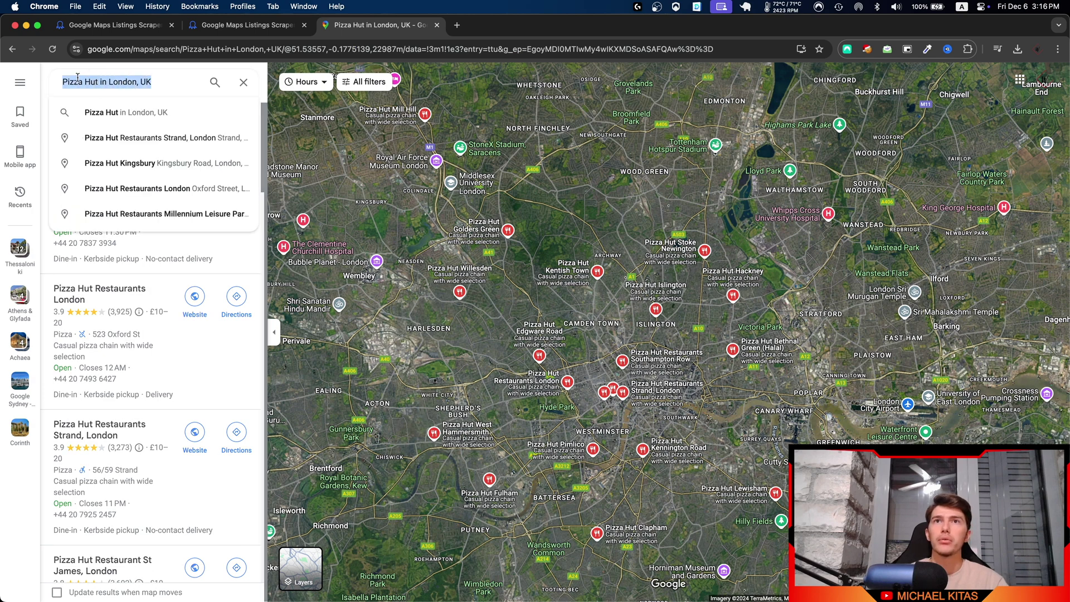
pyautogui.hotkey('ctrl', 'shift', 'Tab')
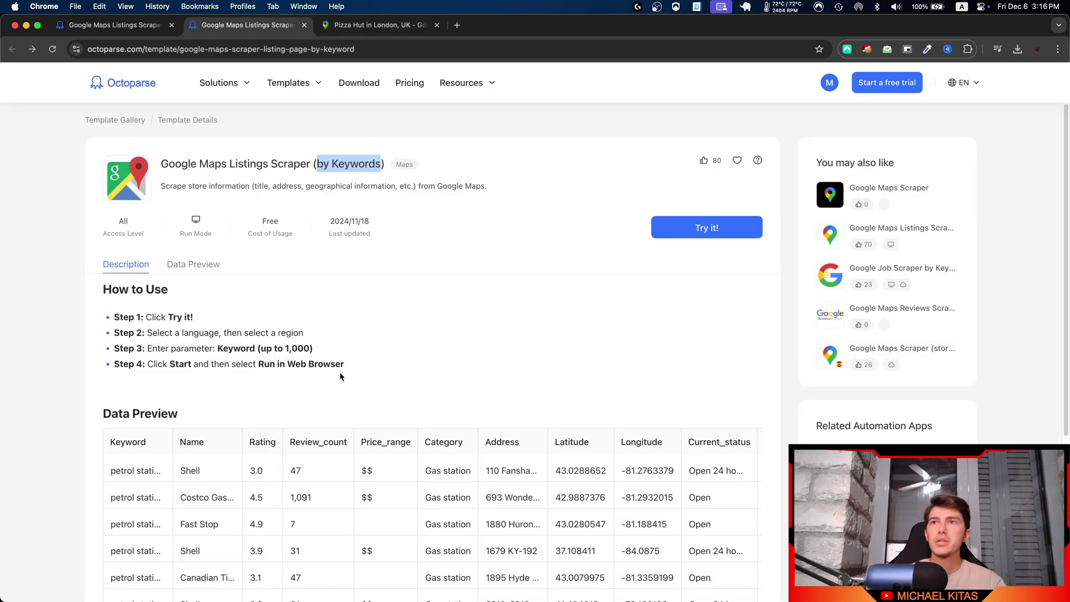
pyautogui.hotkey('ctrl', 'shift', 'Tab')
pyautogui.click(690, 229)
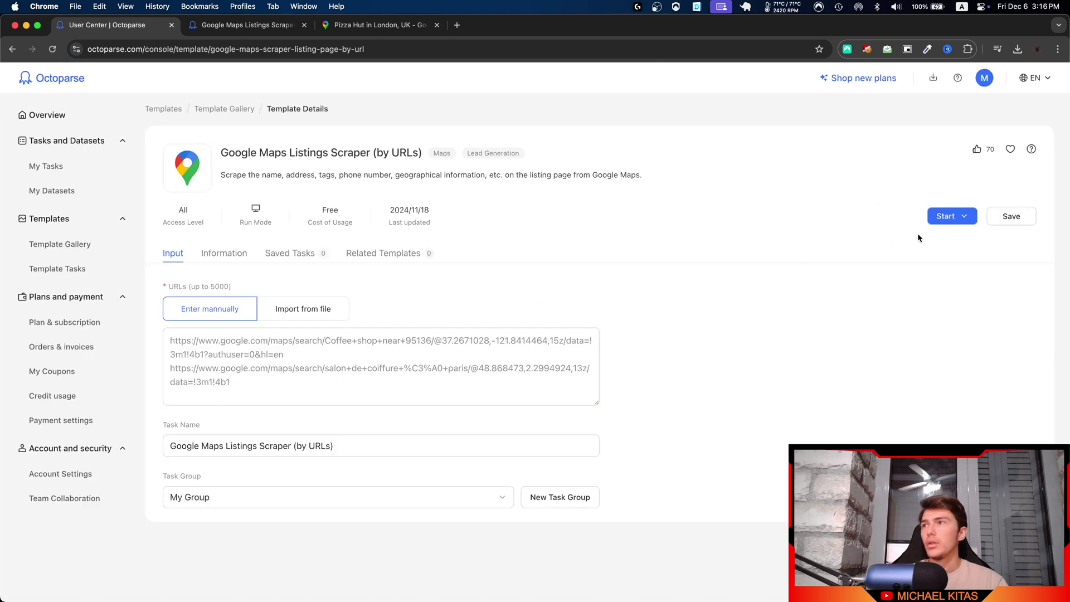
# Save the Octoparse desktop installer to Downloads, then attempt Run with Desktop App
pyautogui.click(946, 218)
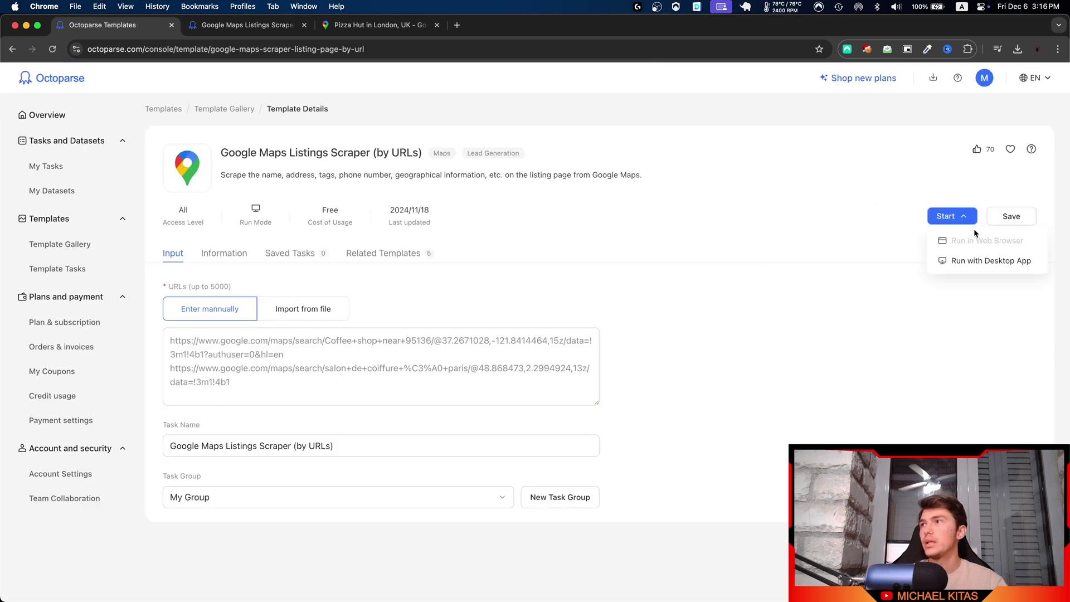
pyautogui.click(931, 80)
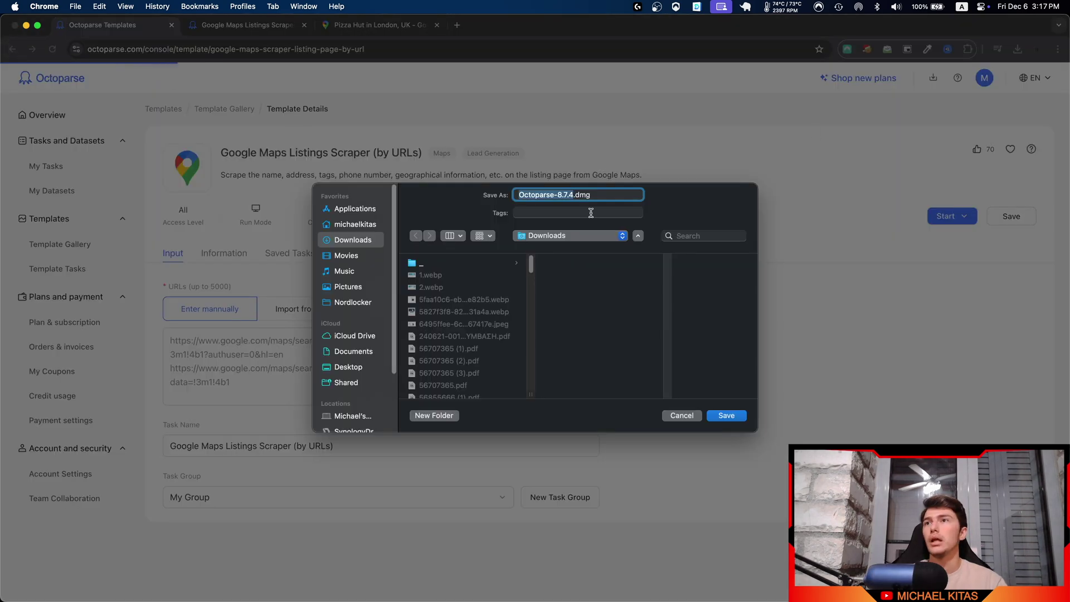
pyautogui.click(721, 415)
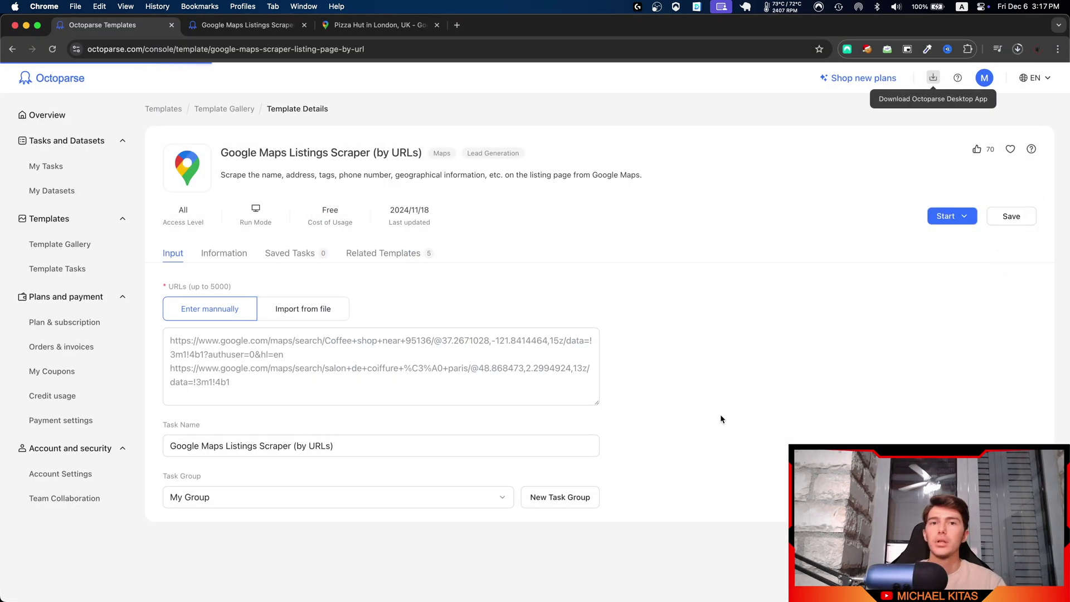
pyautogui.click(941, 216)
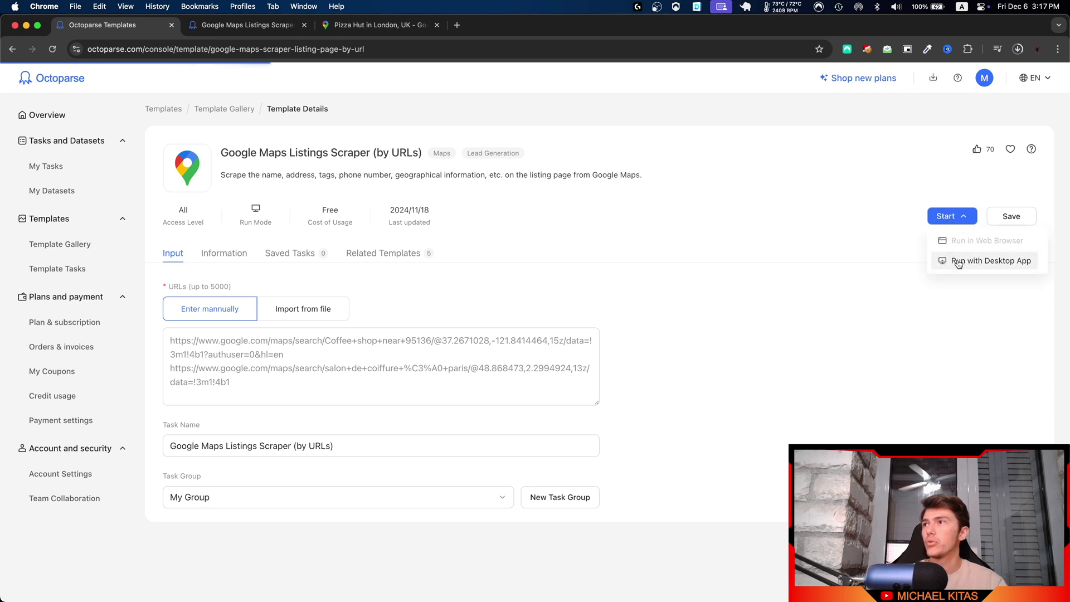
pyautogui.click(976, 261)
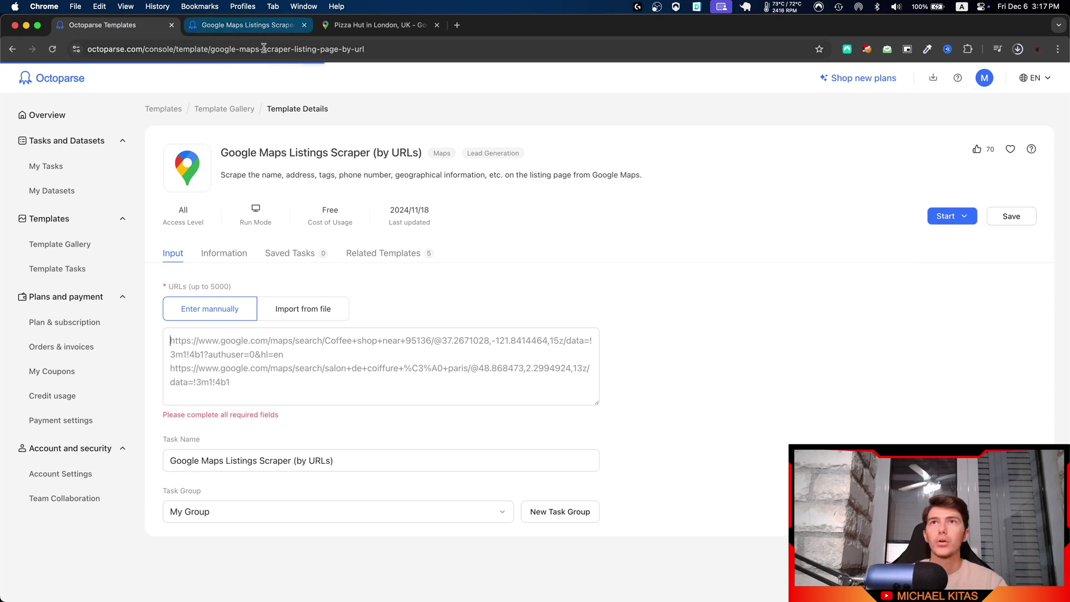
# Copy the Pizza Hut in London map link and paste it into the URLs box
pyautogui.click(379, 24)
pyautogui.click(170, 51)
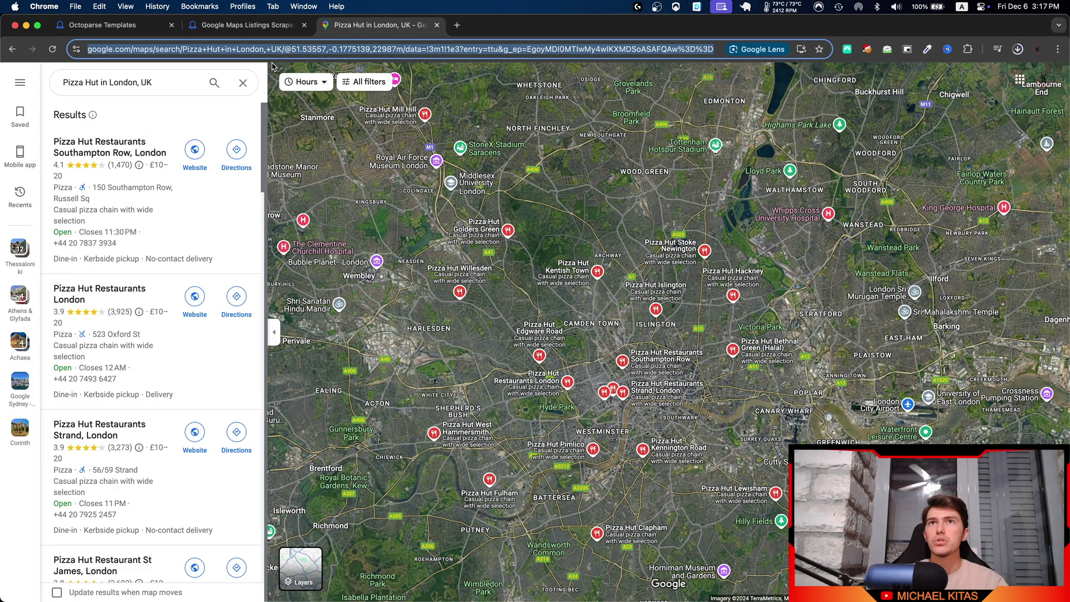
pyautogui.click(104, 24)
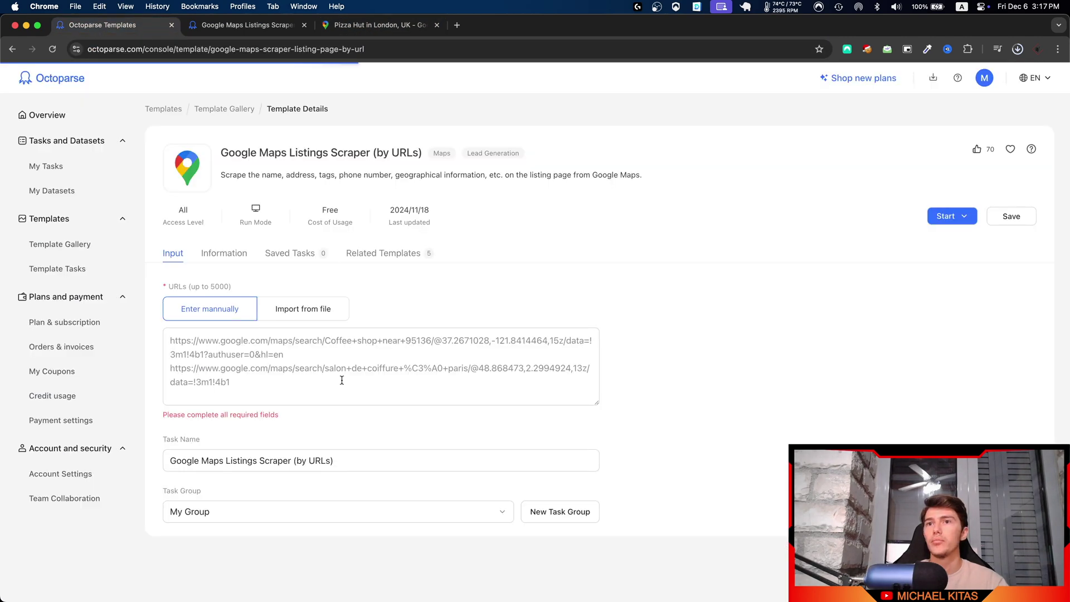
pyautogui.click(342, 380)
pyautogui.press('super+v')
# Note the by Keywords template's 1,000 keyword limit, then run the URL task with the desktop app
pyautogui.click(247, 25)
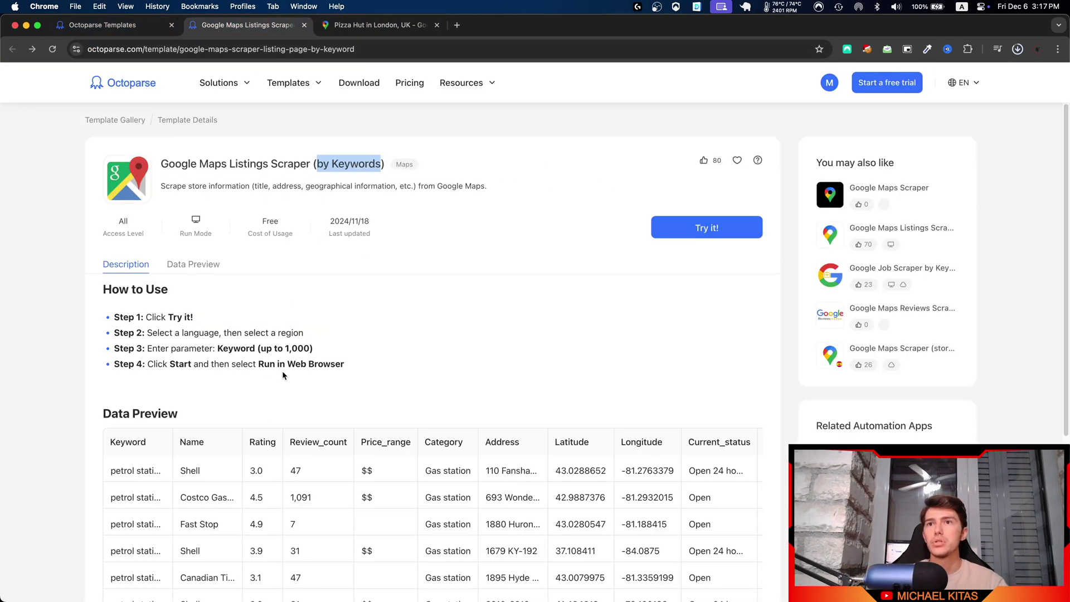
pyautogui.moveTo(271, 349); pyautogui.dragTo(305, 347)
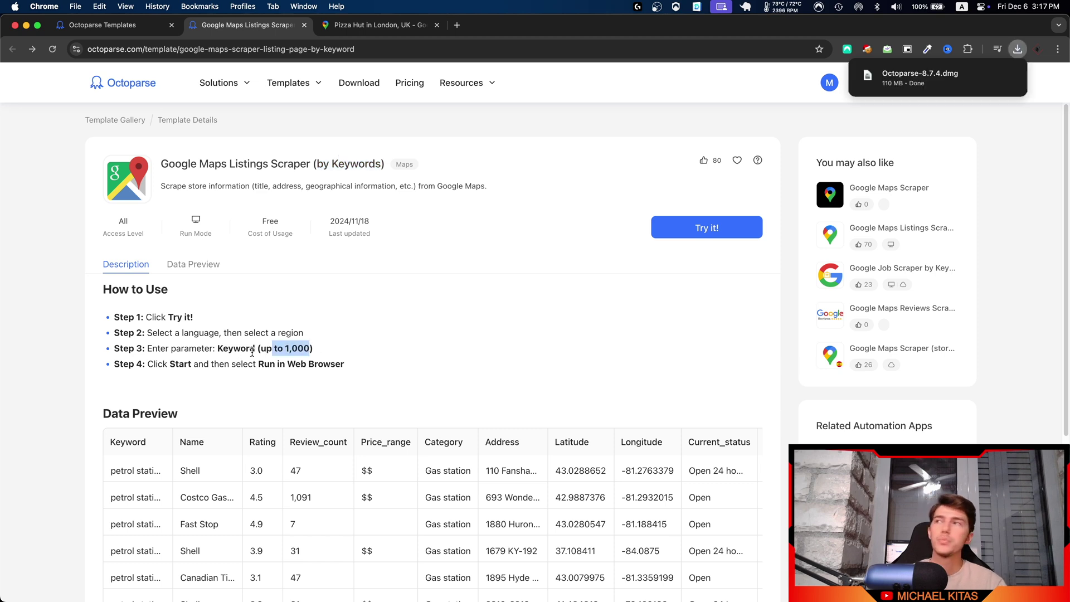
pyautogui.press('super+alt+Left')
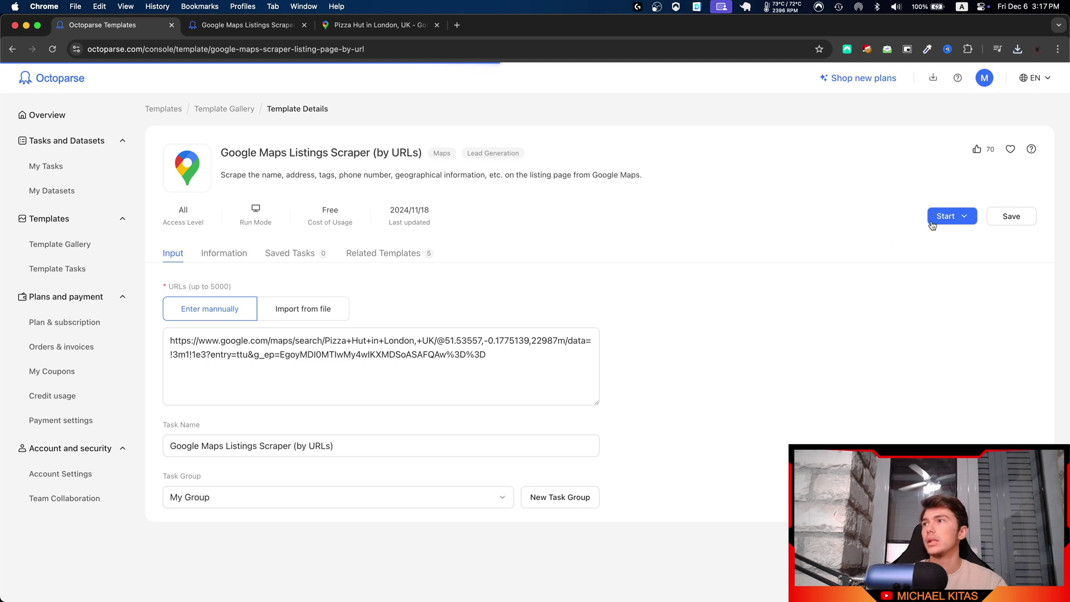
pyautogui.click(947, 216)
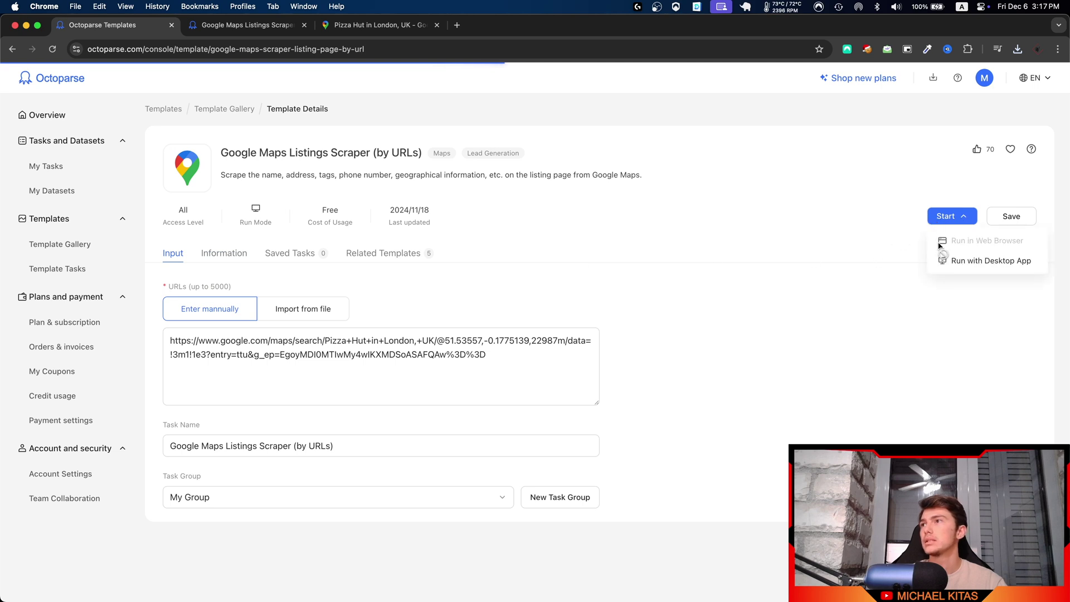
pyautogui.click(962, 262)
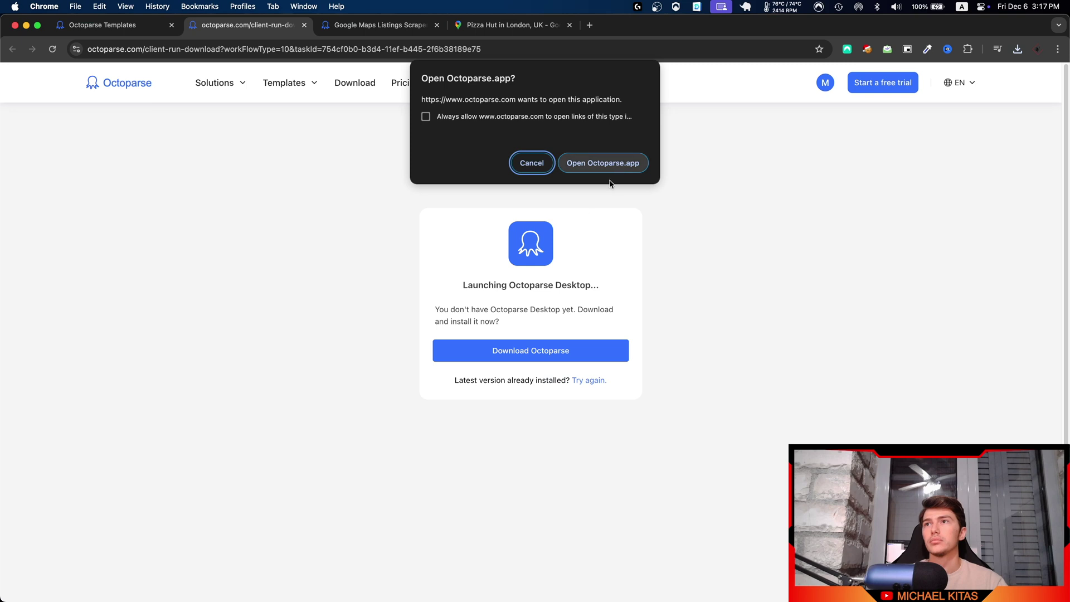
# Open Octoparse.app, run the Pizza Hut task on this device in Standard Mode, and minimize its window
pyautogui.click(603, 163)
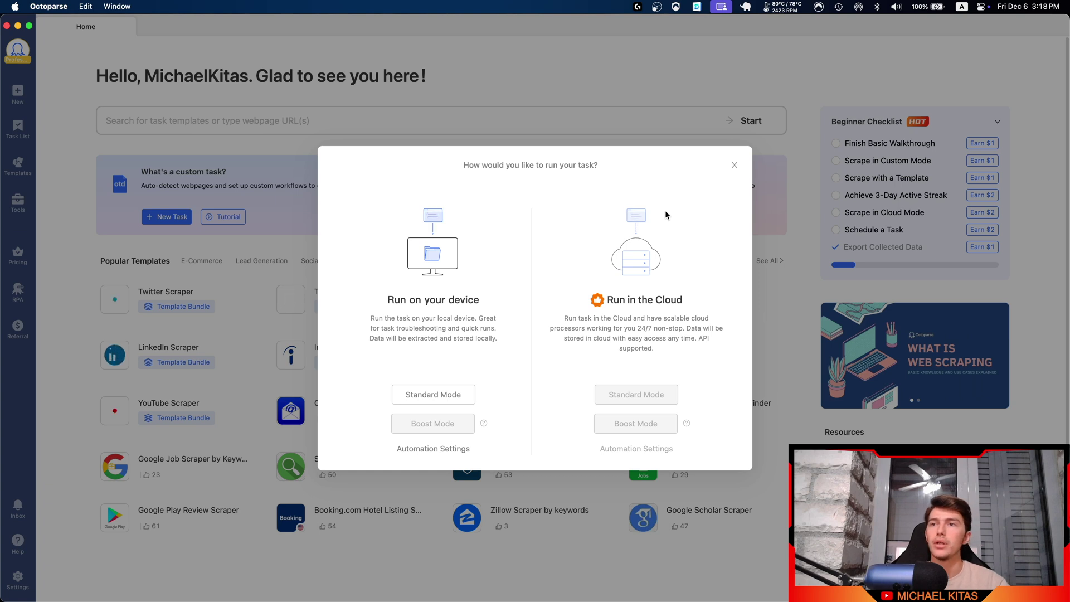
pyautogui.click(415, 396)
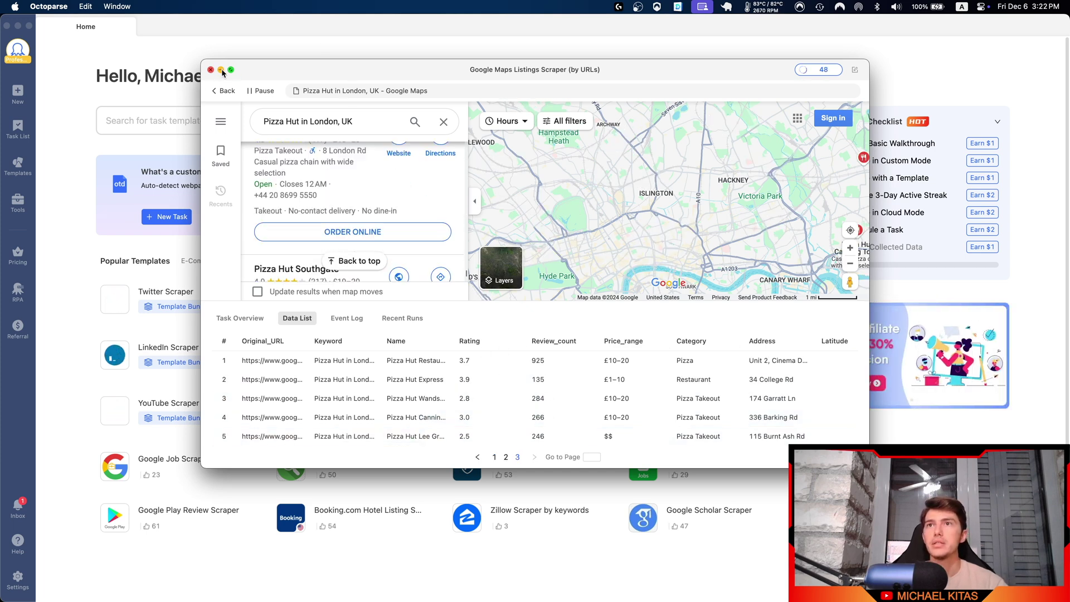
pyautogui.click(221, 70)
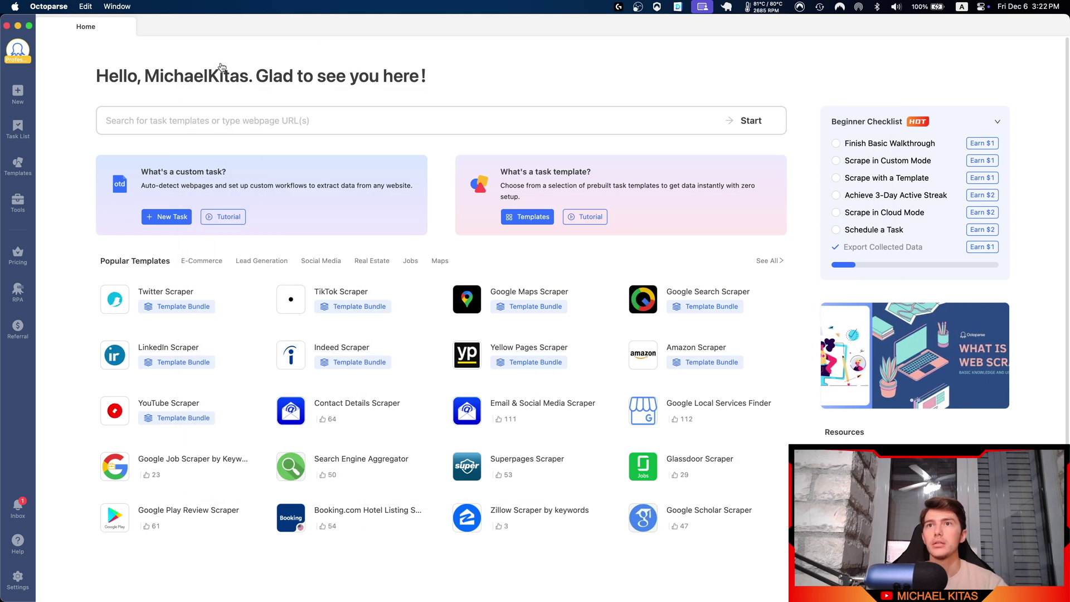
# Check all of the URL task's scraped data from the Task List, then go back to the list
pyautogui.click(12, 127)
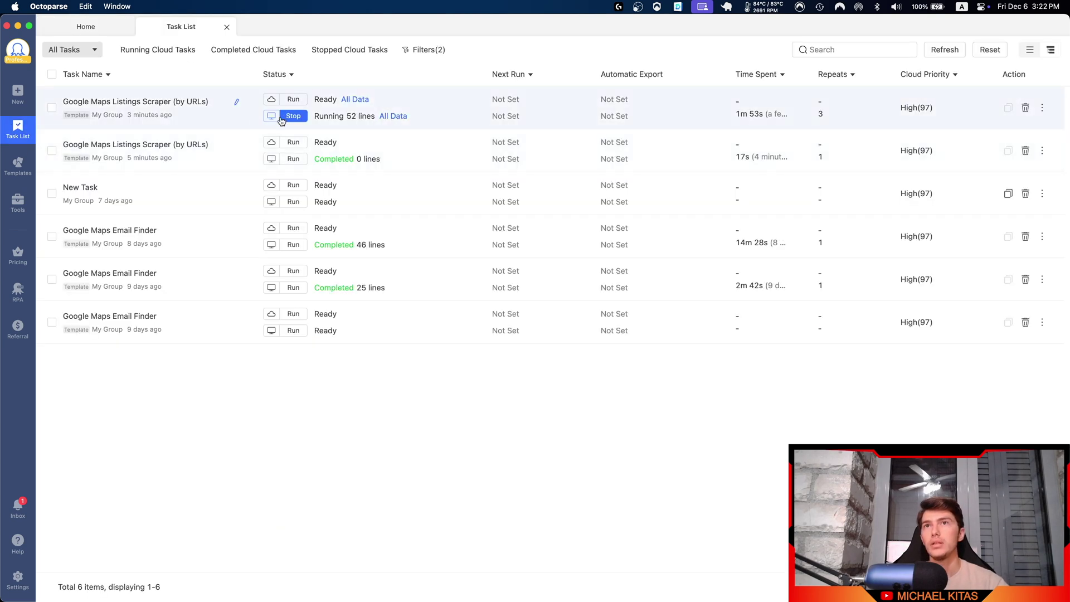
pyautogui.click(384, 116)
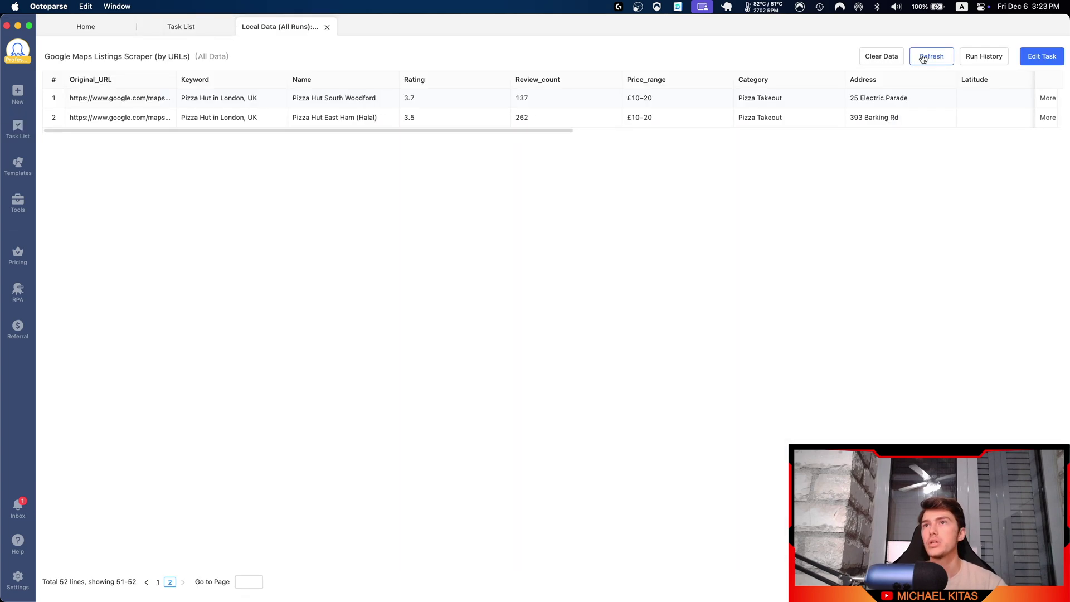
pyautogui.click(195, 33)
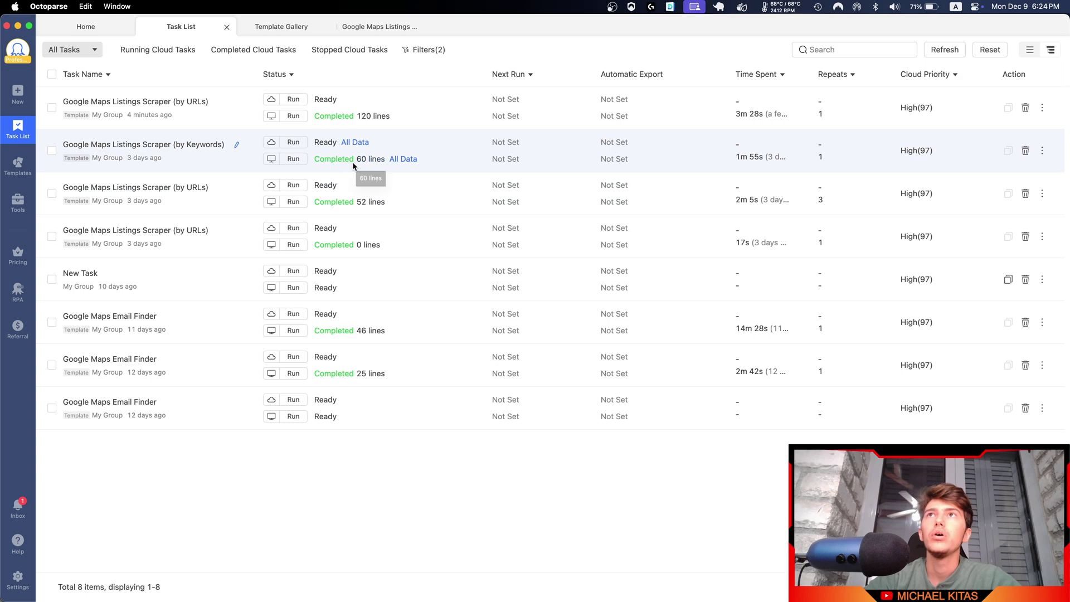
# Browse the Keywords task's 60 lines, select the Maps search address, and start the URL scraper
pyautogui.click(384, 160)
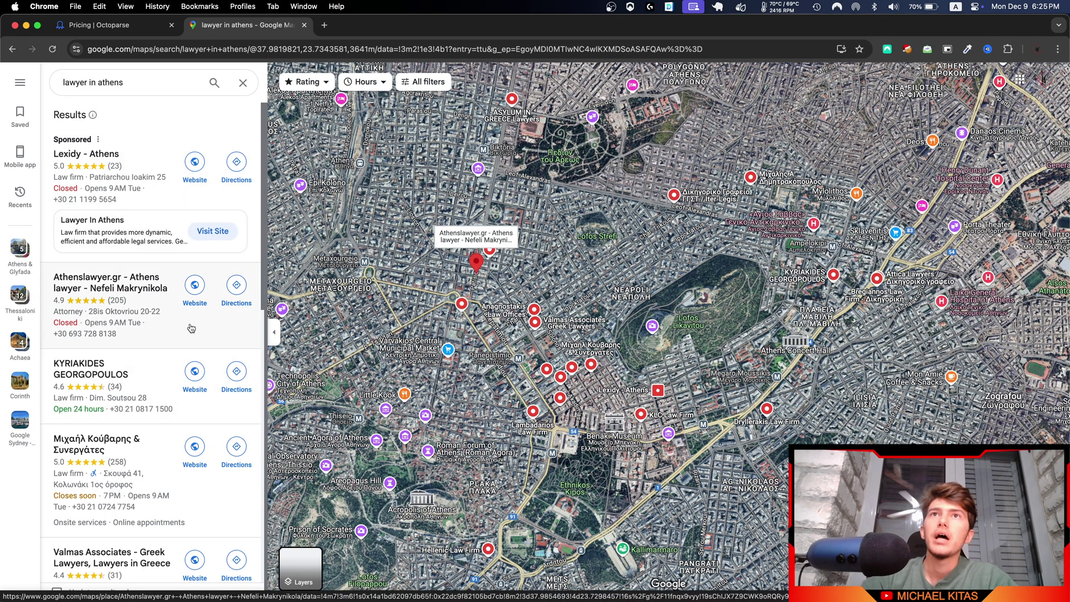
pyautogui.scroll(-20, 191, 328)
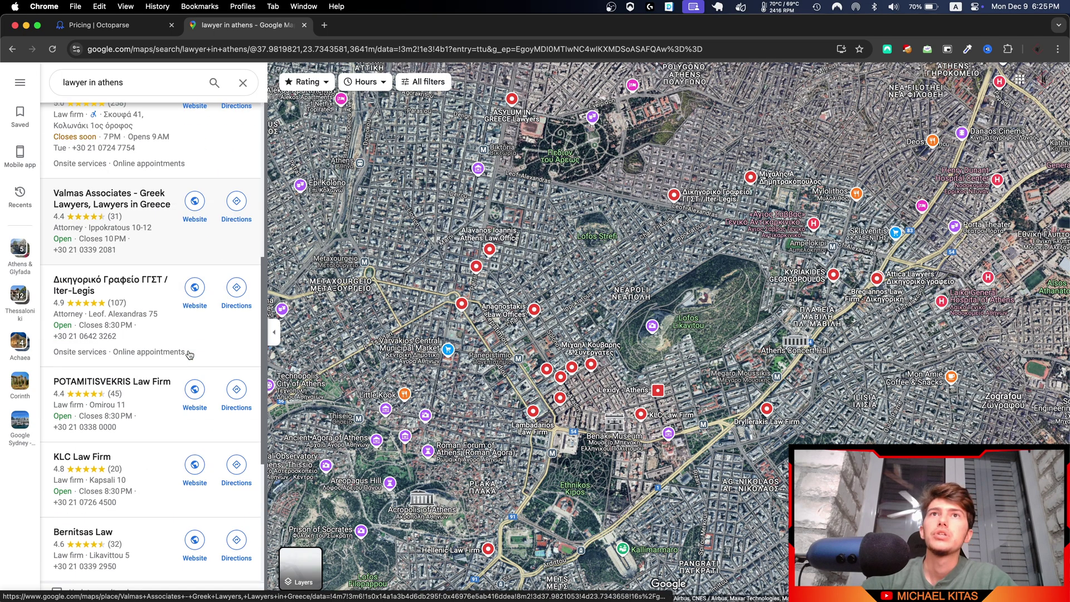
pyautogui.scroll(-3, 202, 326)
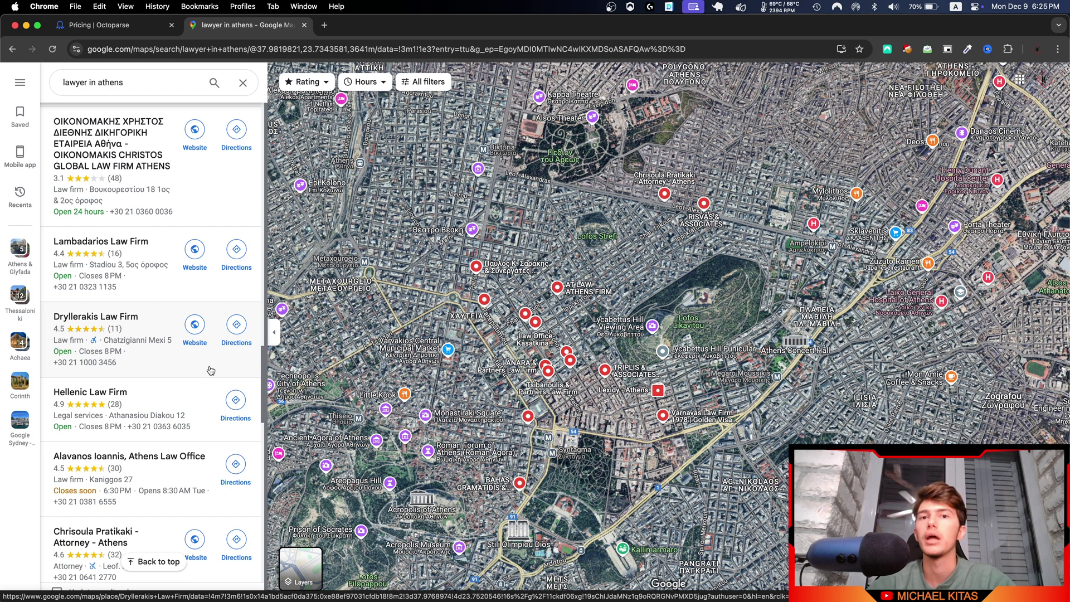
pyautogui.scroll(-12, 211, 370)
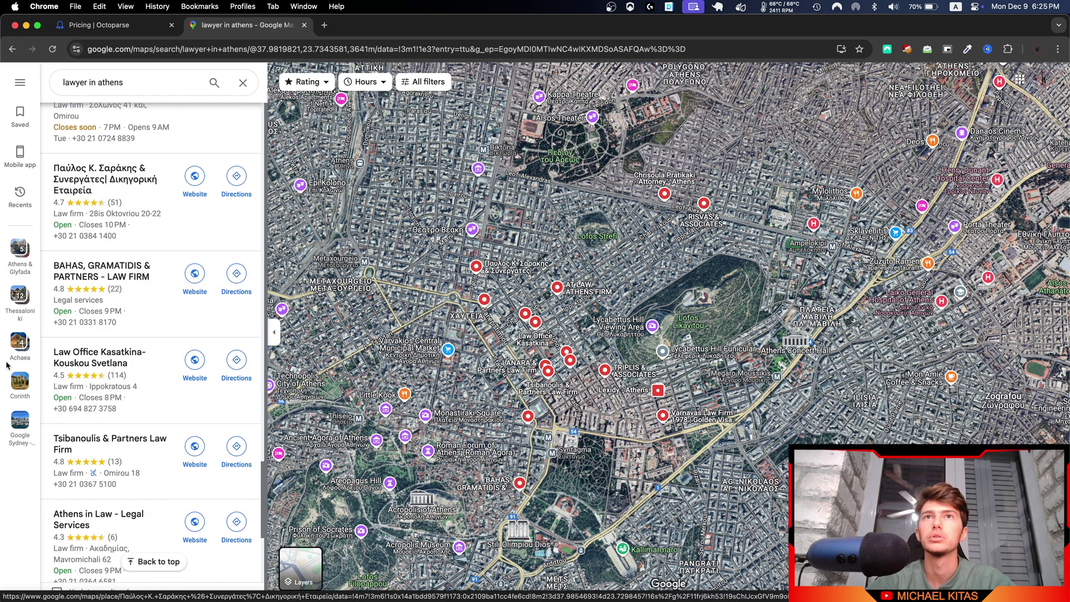
pyautogui.click(326, 49)
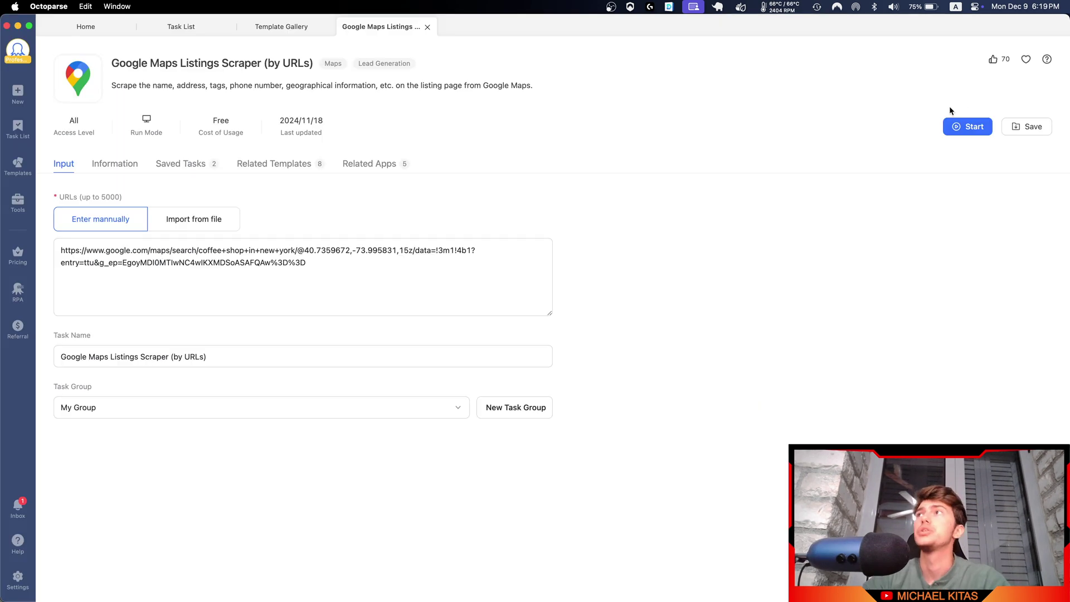
pyautogui.click(967, 126)
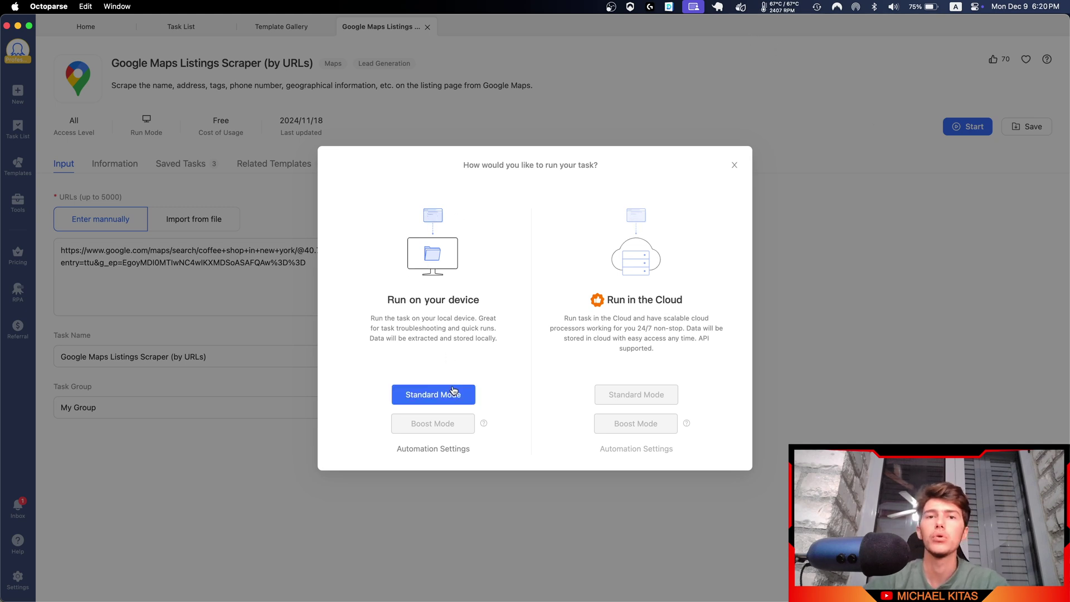
# Run the New York coffee shop URL scraper on this device in Standard Mode
pyautogui.click(453, 390)
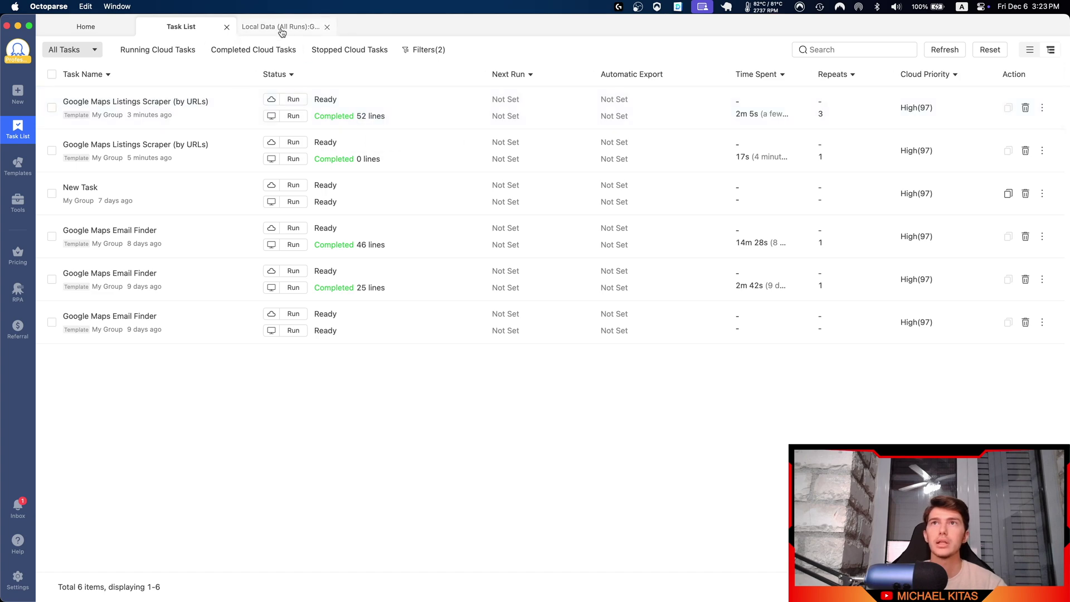
# Open the URL task's 52 scraped lines from the Task List
pyautogui.click(399, 115)
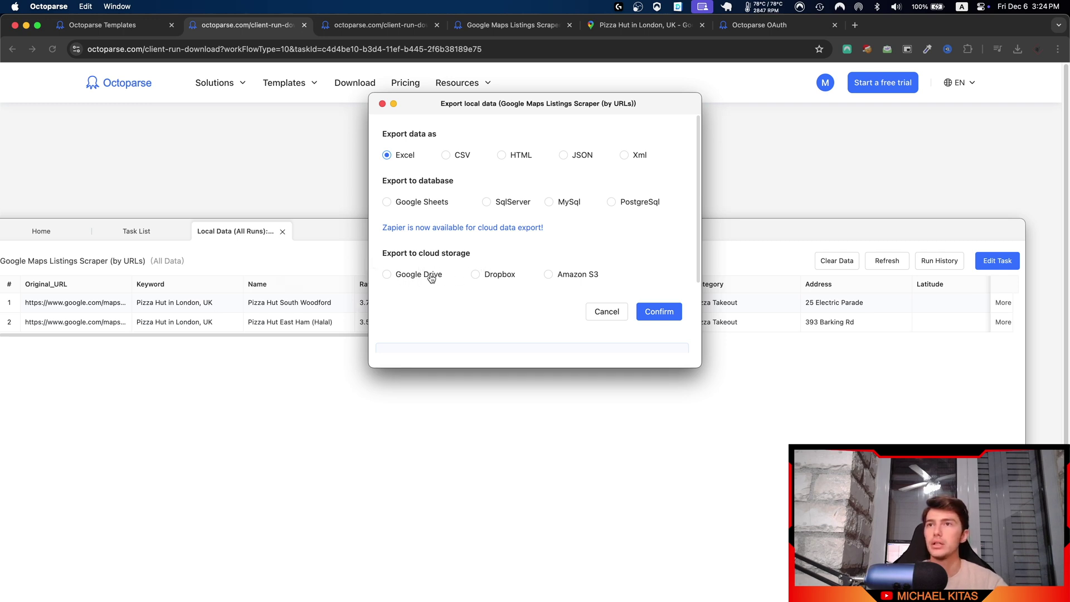
# Export the 52 lines in CSV format and save the file to Documents
pyautogui.click(407, 277)
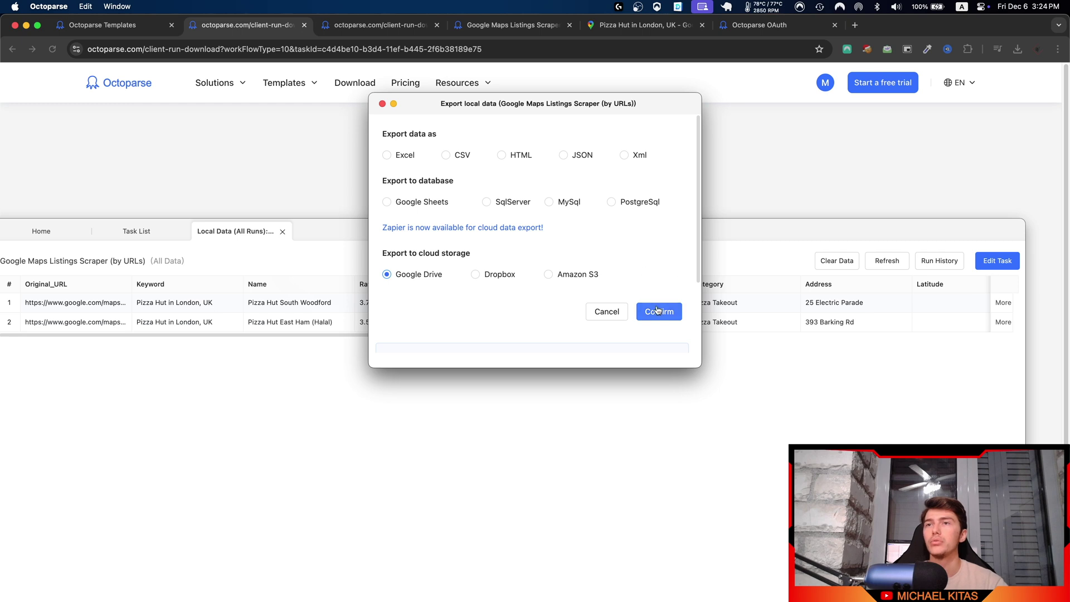
pyautogui.click(422, 202)
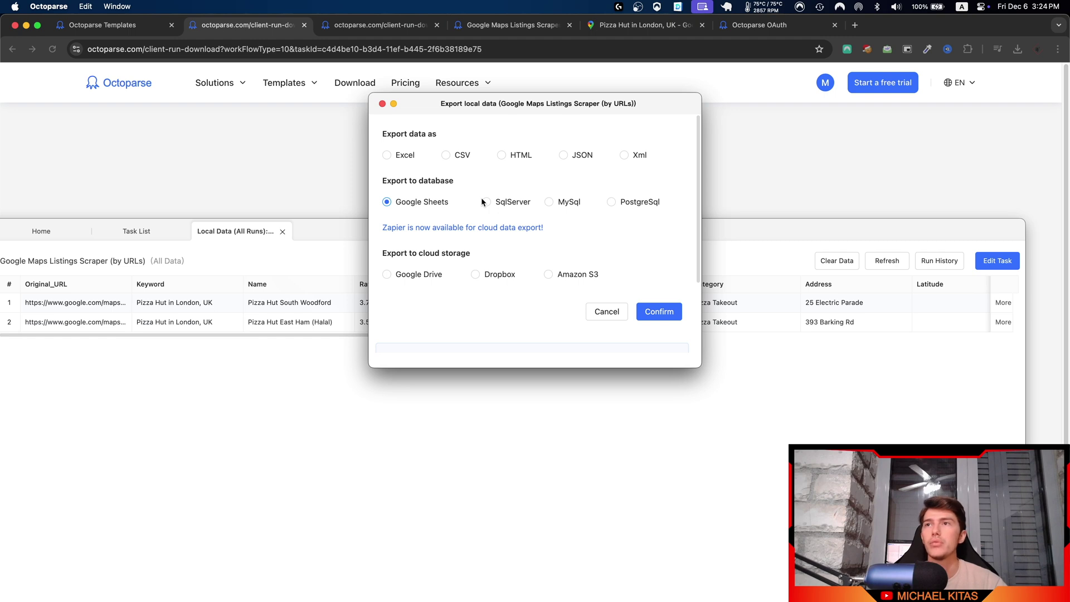
pyautogui.click(485, 202)
pyautogui.click(448, 157)
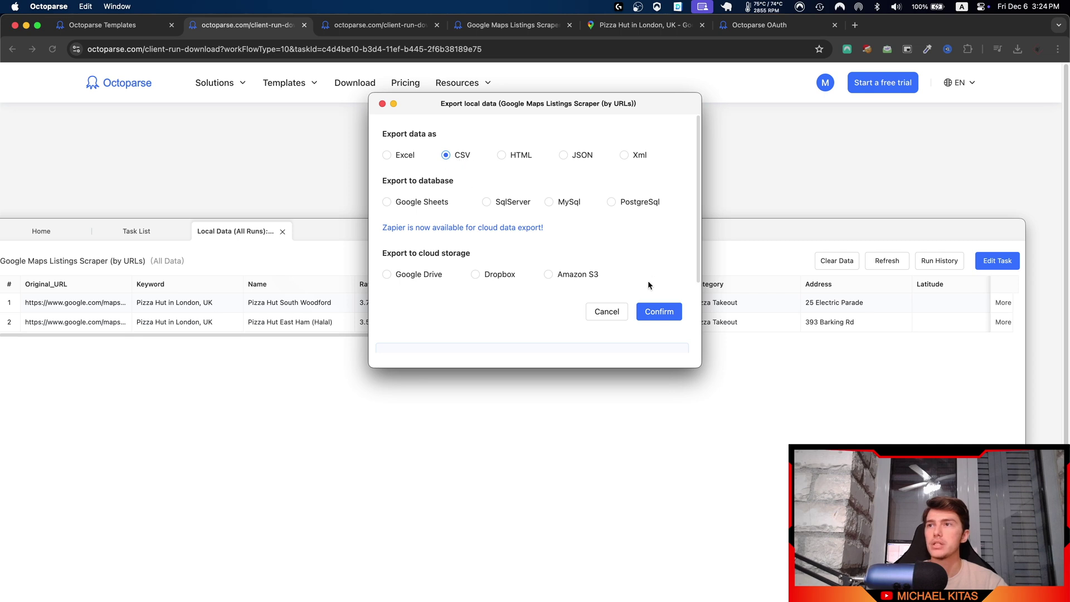
pyautogui.click(658, 312)
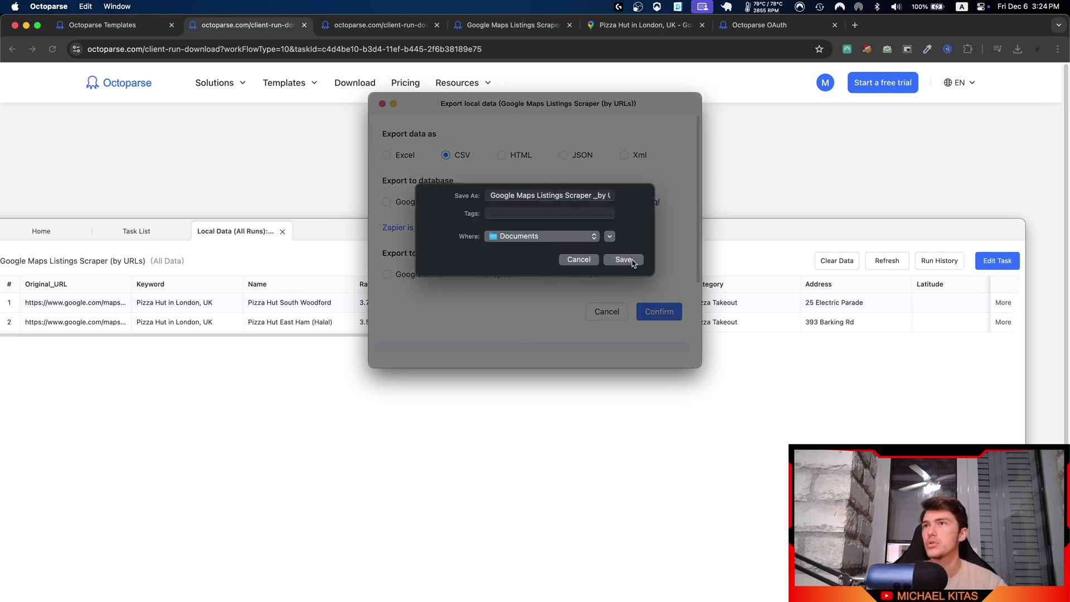
pyautogui.click(623, 257)
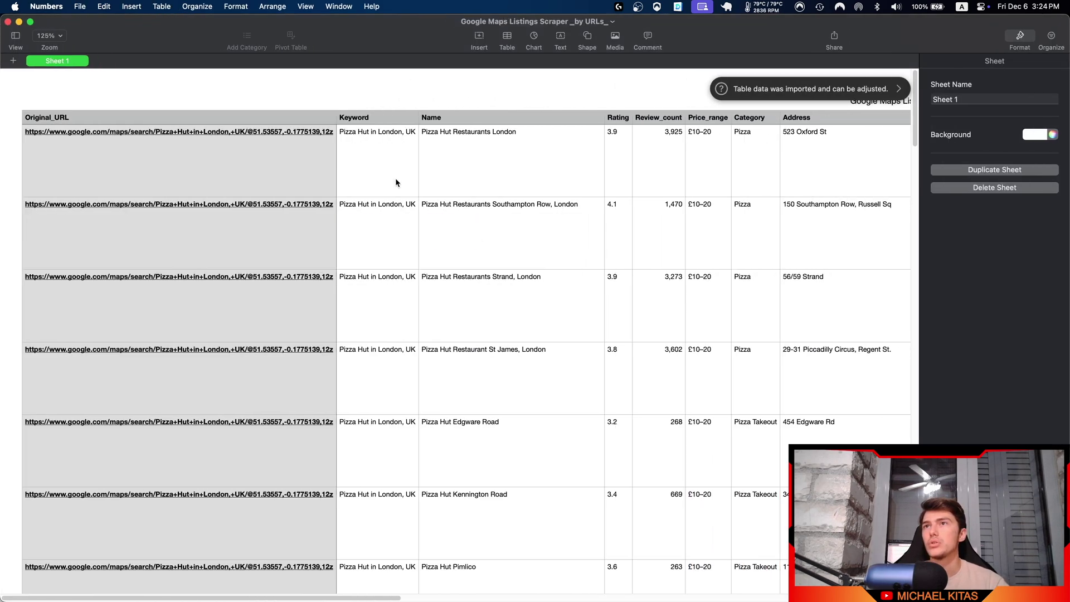
# Scroll the Pizza Hut table right to the Telephone, Tags and Detail_URL columns and select website and telephone cells
pyautogui.hscroll(10, 357, 193)
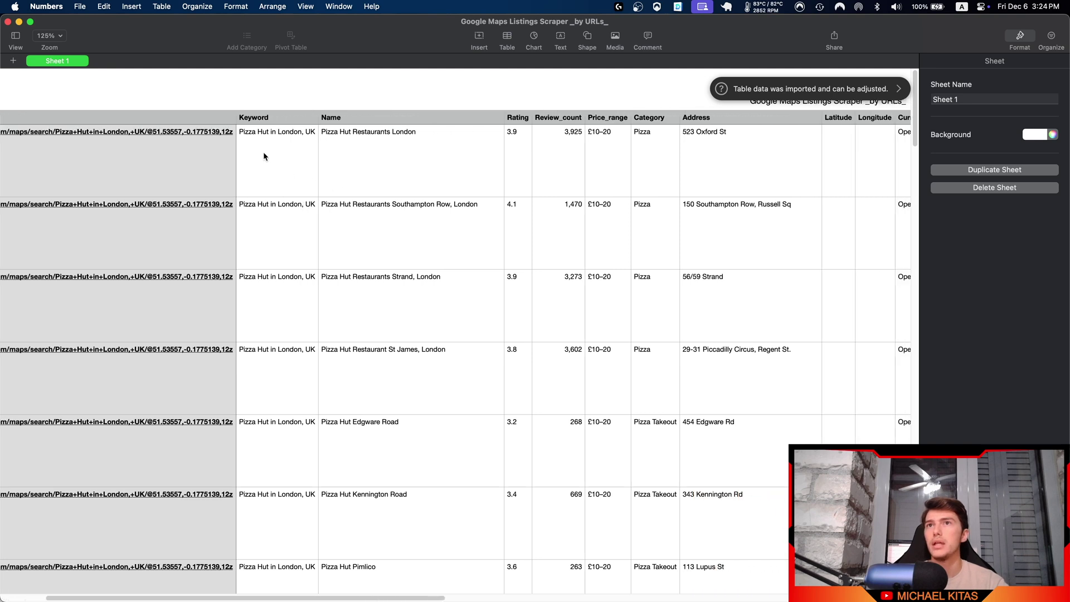
pyautogui.hscroll(10, 160, 147)
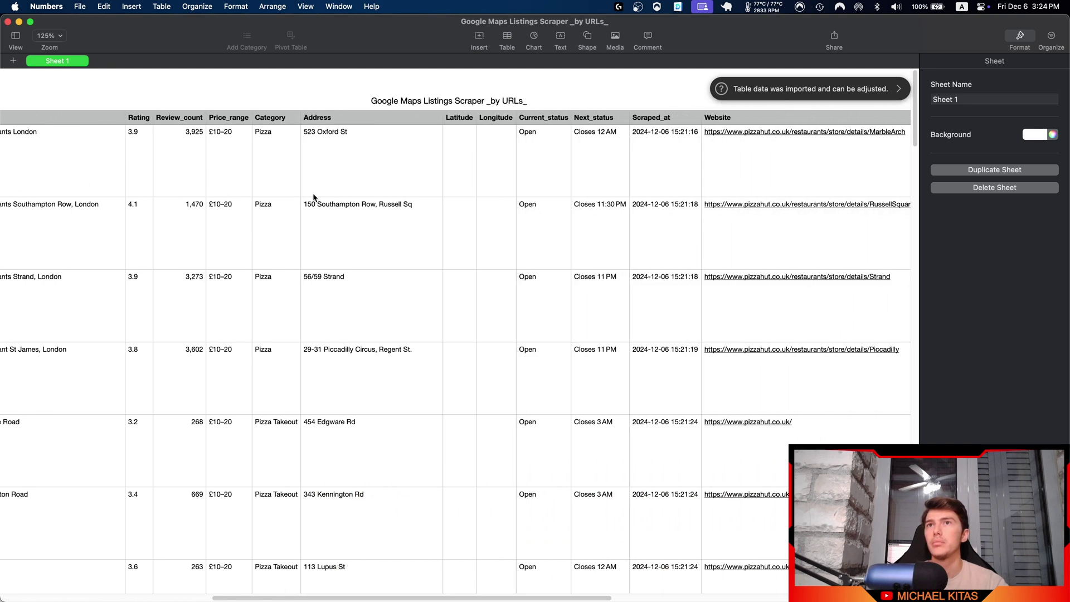
pyautogui.hscroll(7, 176, 132)
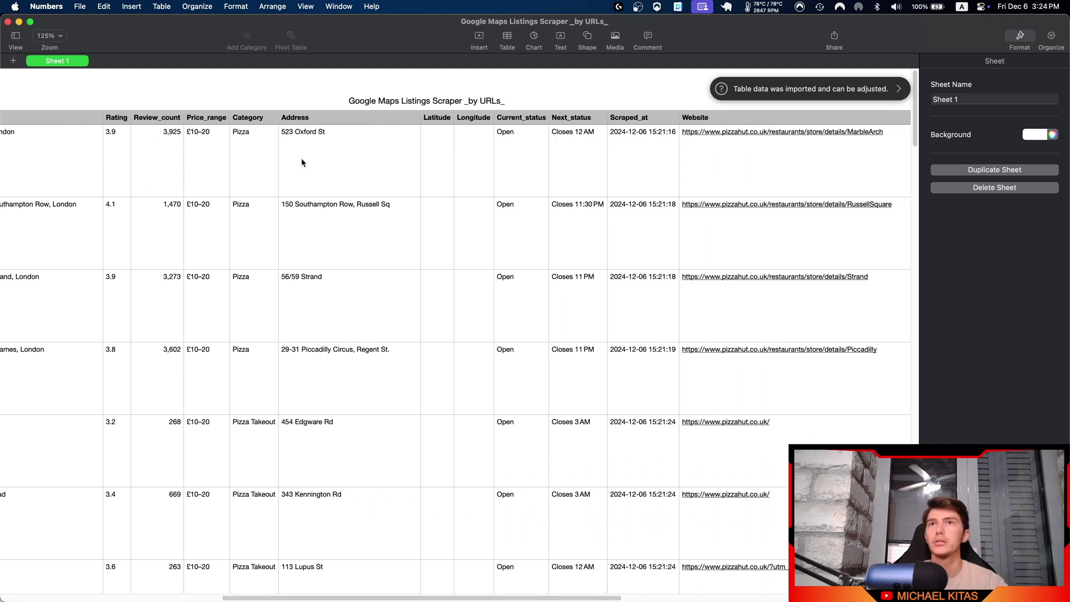
pyautogui.hscroll(3, 234, 157)
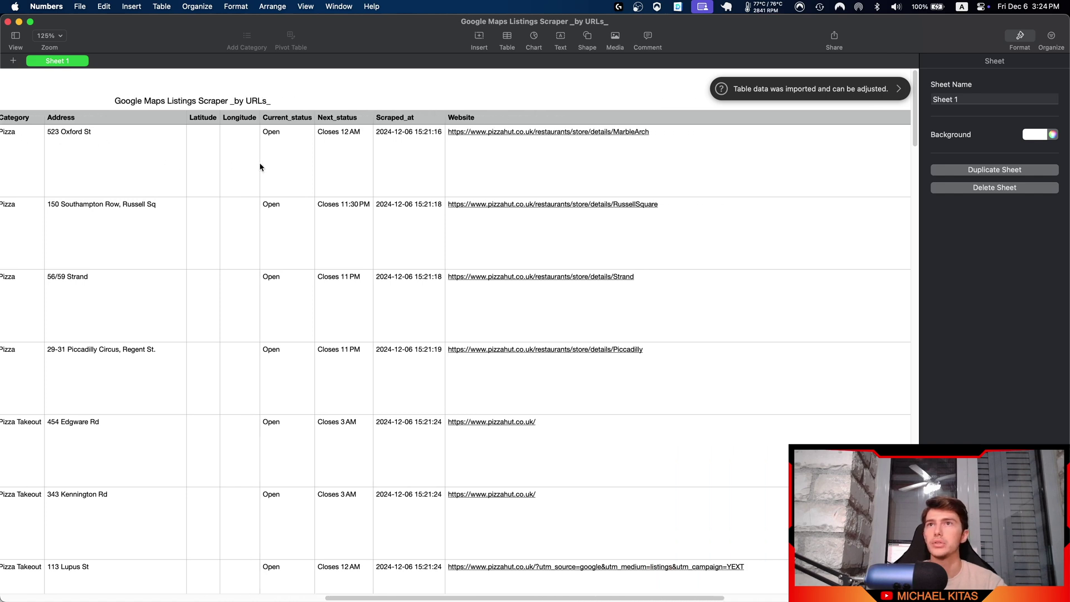
pyautogui.hscroll(6, 258, 178)
pyautogui.hscroll(7, 368, 190)
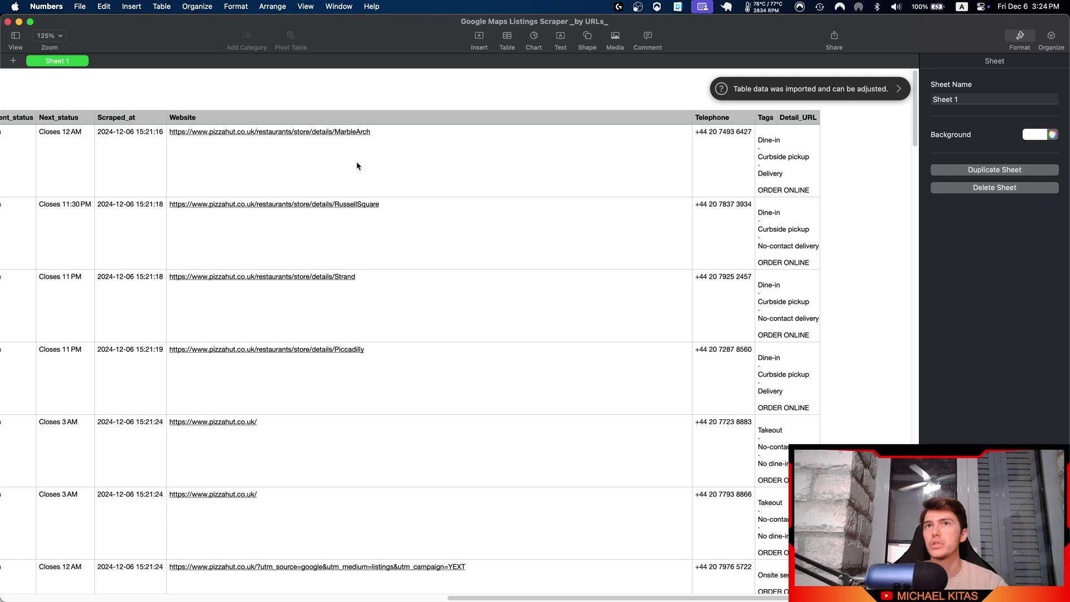
pyautogui.moveTo(345, 161); pyautogui.dragTo(719, 313)
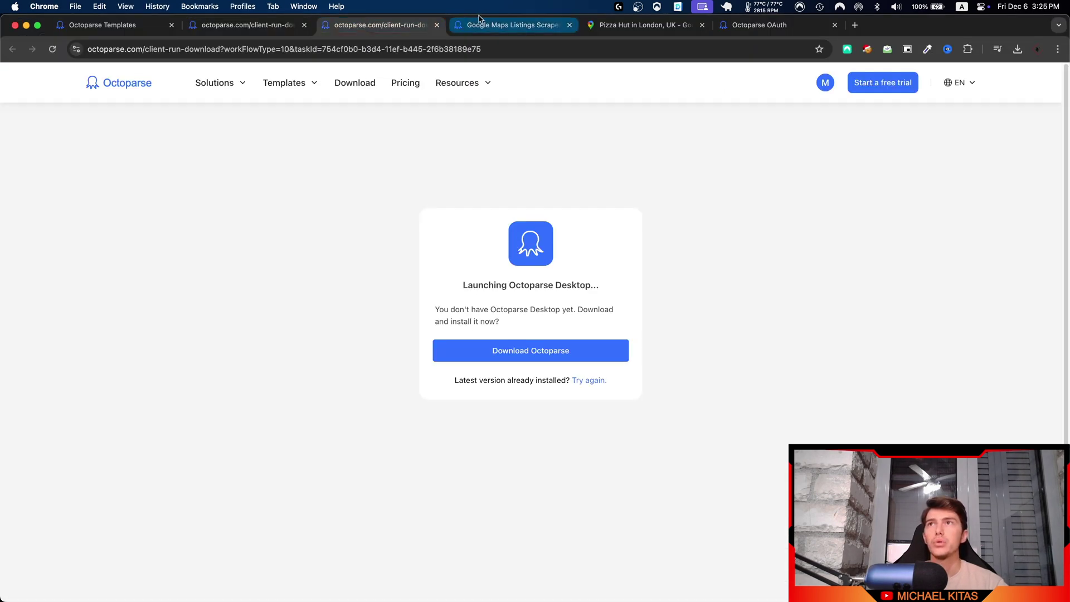
# Copy 'Pizza Hut in London, UK' and paste it into the by-keywords scraper's Keyword box
pyautogui.click(490, 25)
pyautogui.scroll(5, 420, 288)
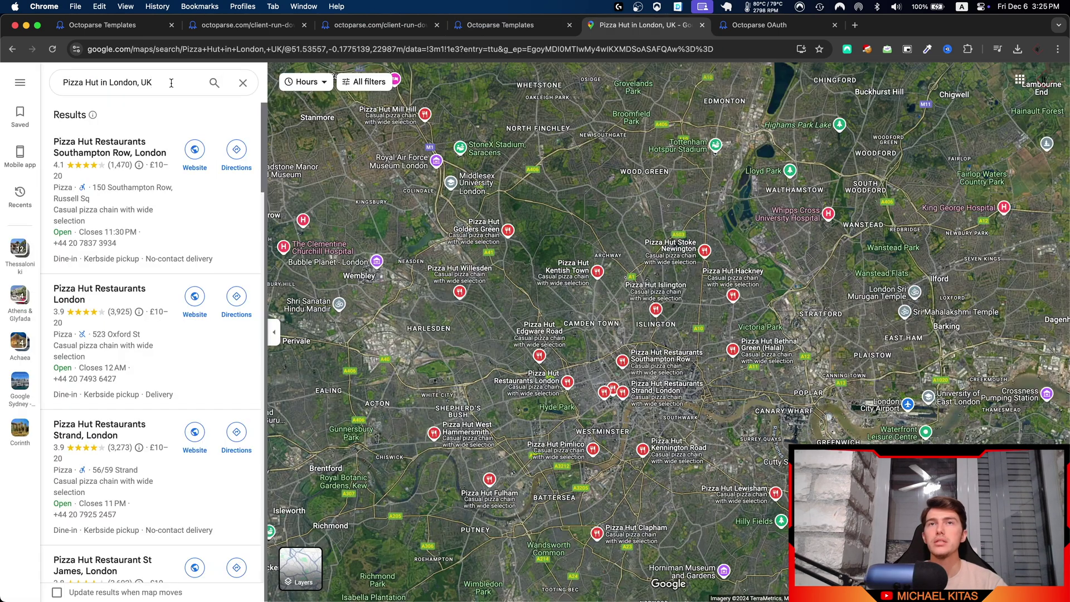
pyautogui.moveTo(171, 82); pyautogui.dragTo(56, 89)
pyautogui.press('super+c')
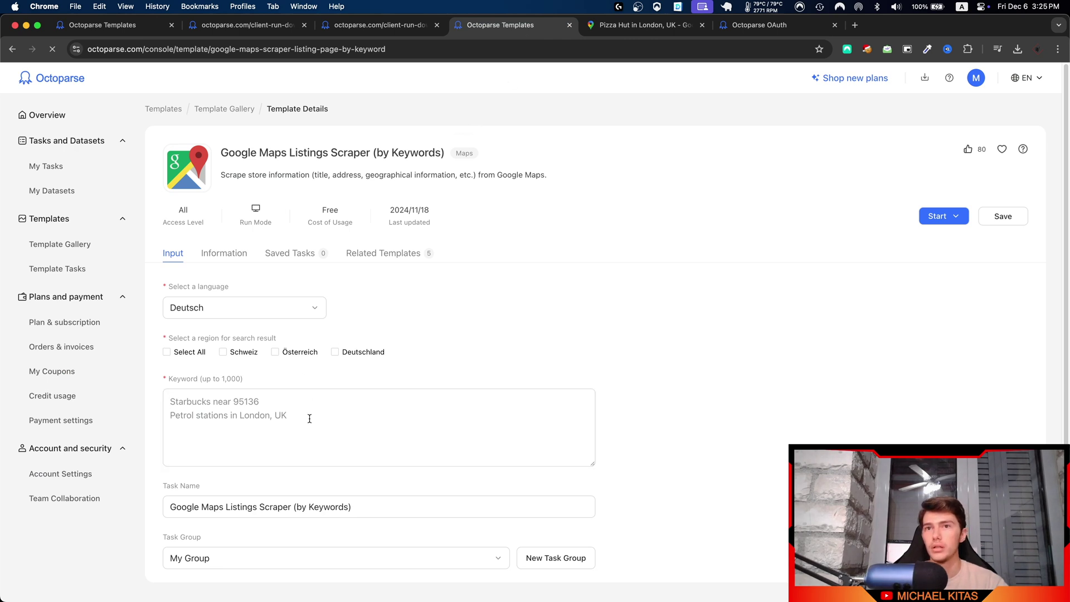
pyautogui.click(309, 419)
pyautogui.press('super+v')
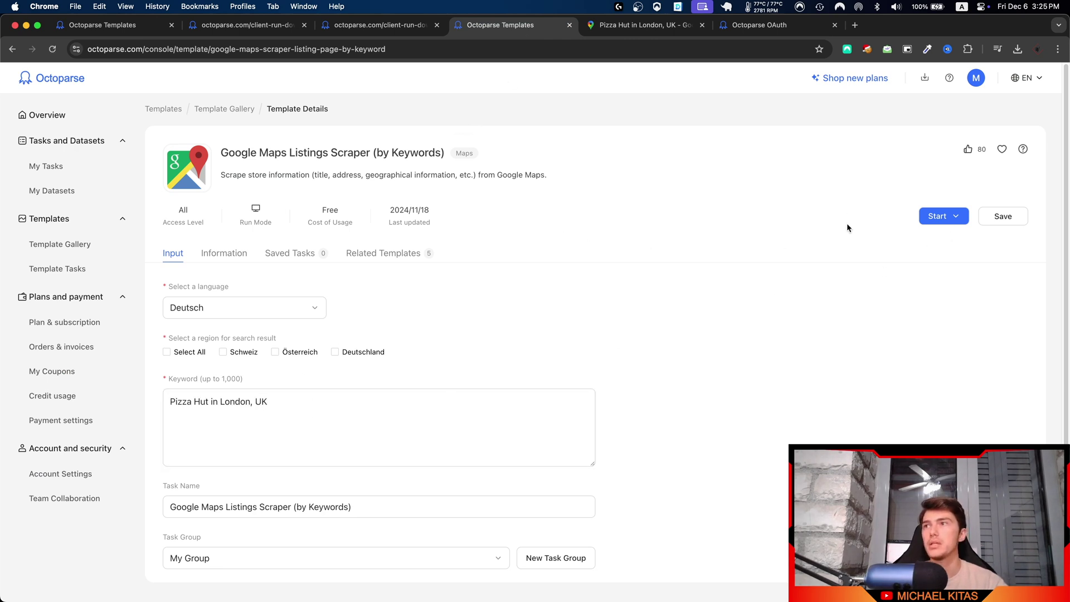
pyautogui.click(941, 216)
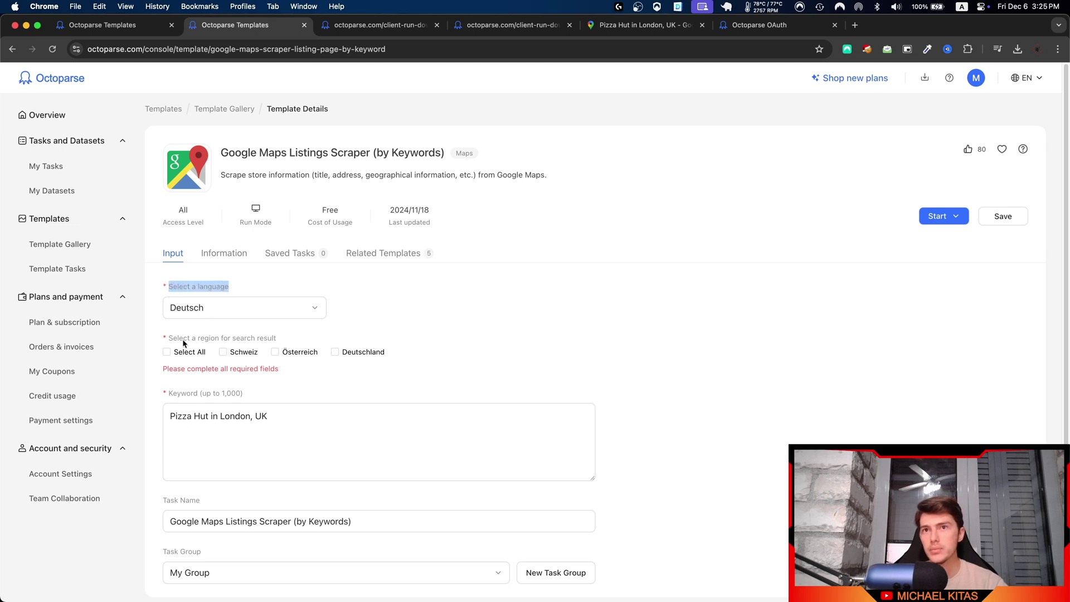
# Set the search language to English, the variant offering the United Kingdom region
pyautogui.click(234, 308)
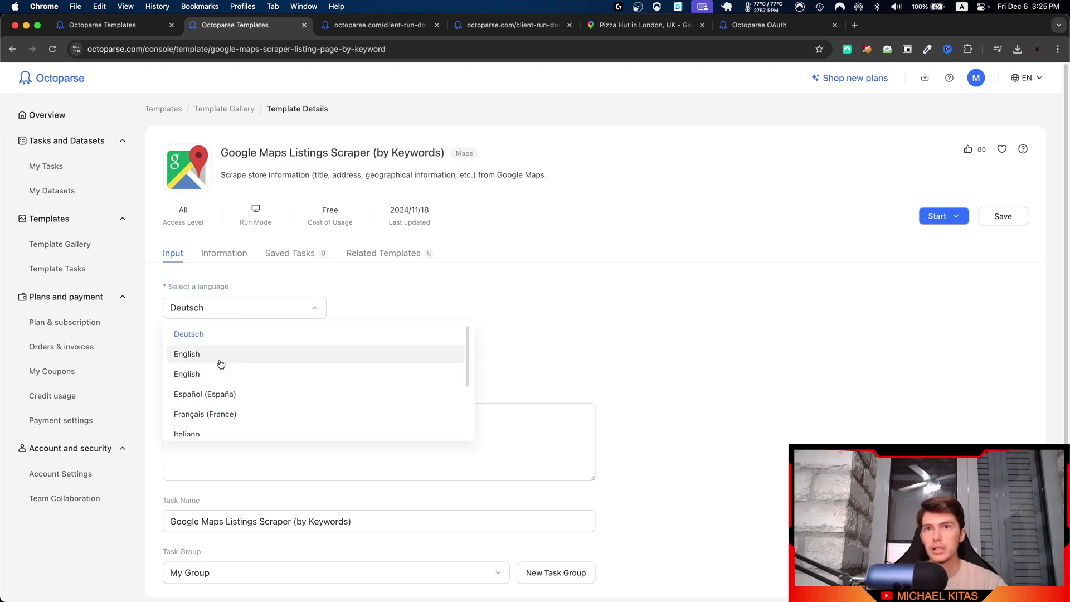
pyautogui.click(218, 360)
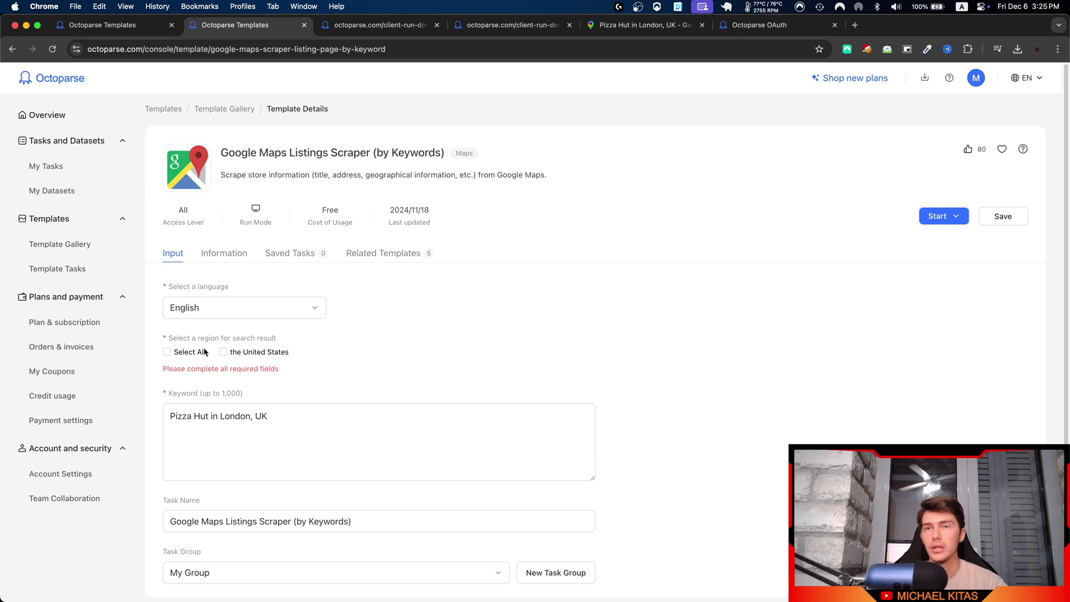
pyautogui.click(246, 309)
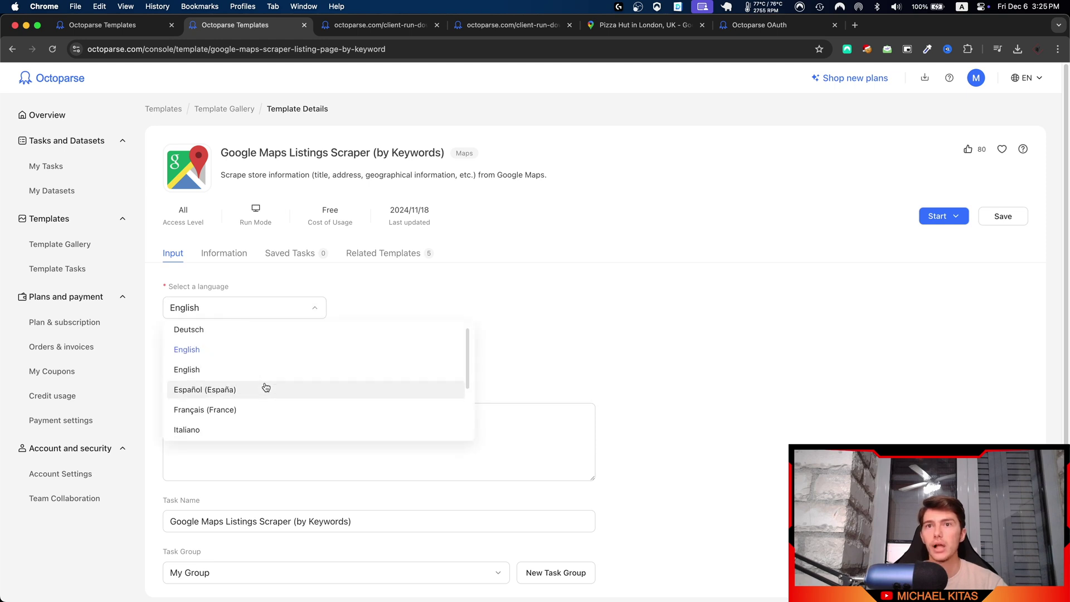
pyautogui.click(223, 330)
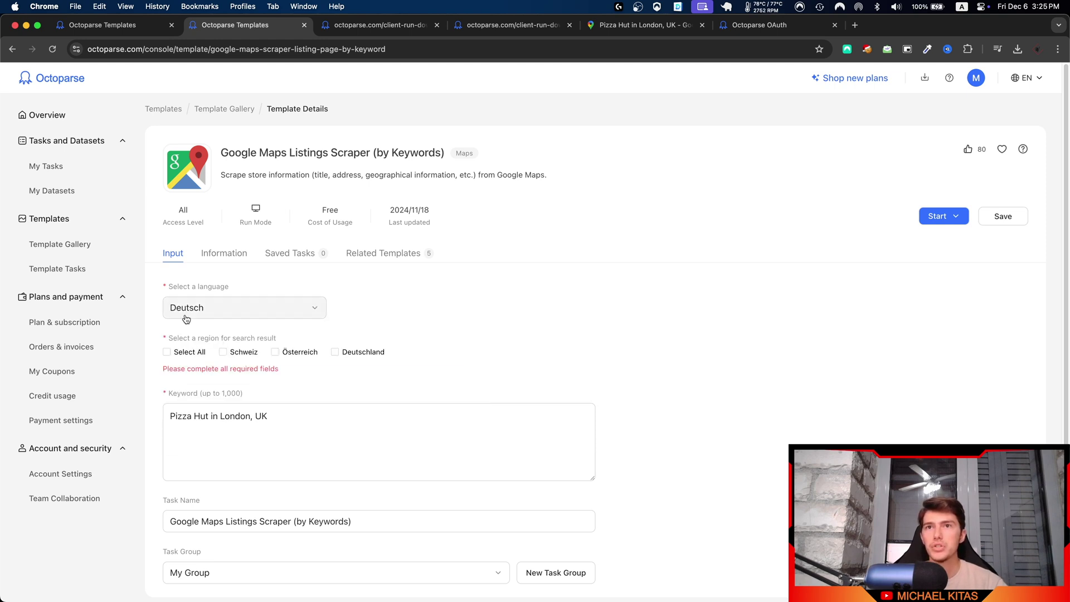
pyautogui.click(257, 318)
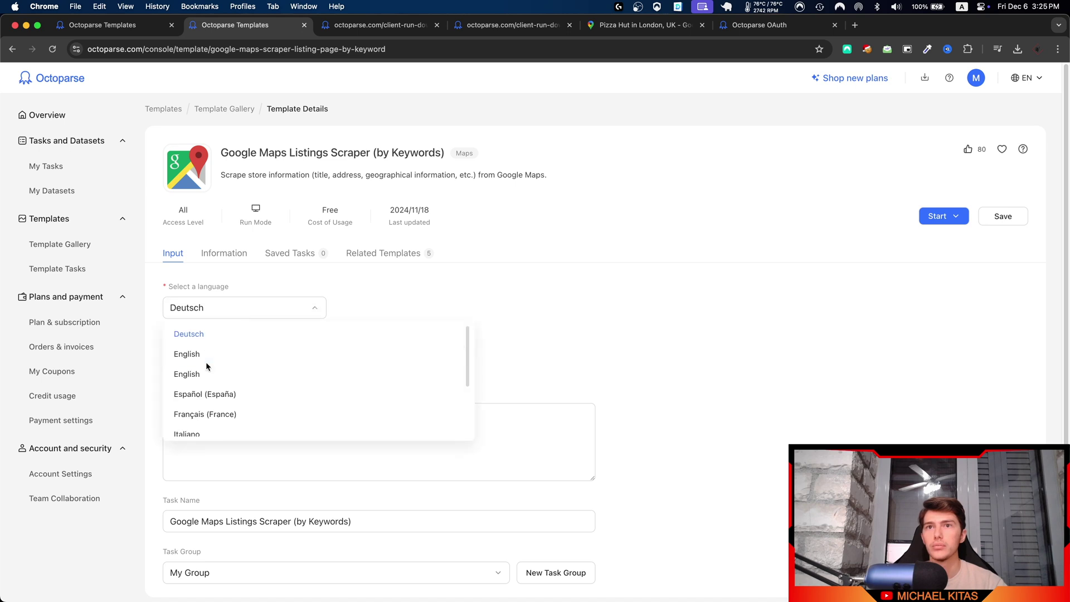
pyautogui.click(202, 360)
pyautogui.click(177, 307)
pyautogui.click(204, 372)
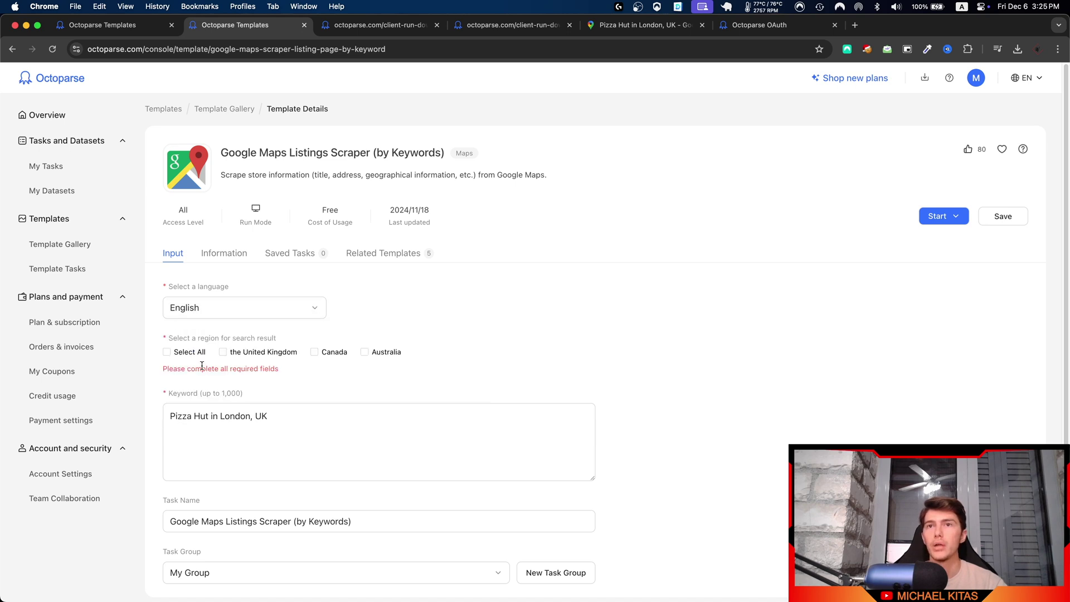
pyautogui.click(226, 319)
pyautogui.click(303, 372)
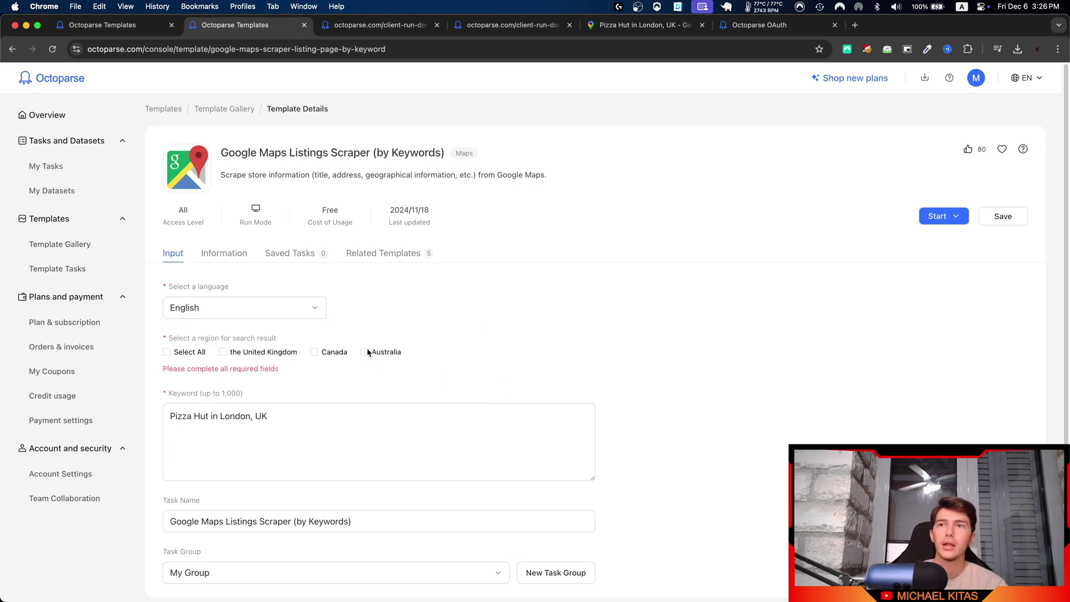
# Tick the United Kingdom region and bring up the task's start options
pyautogui.click(267, 353)
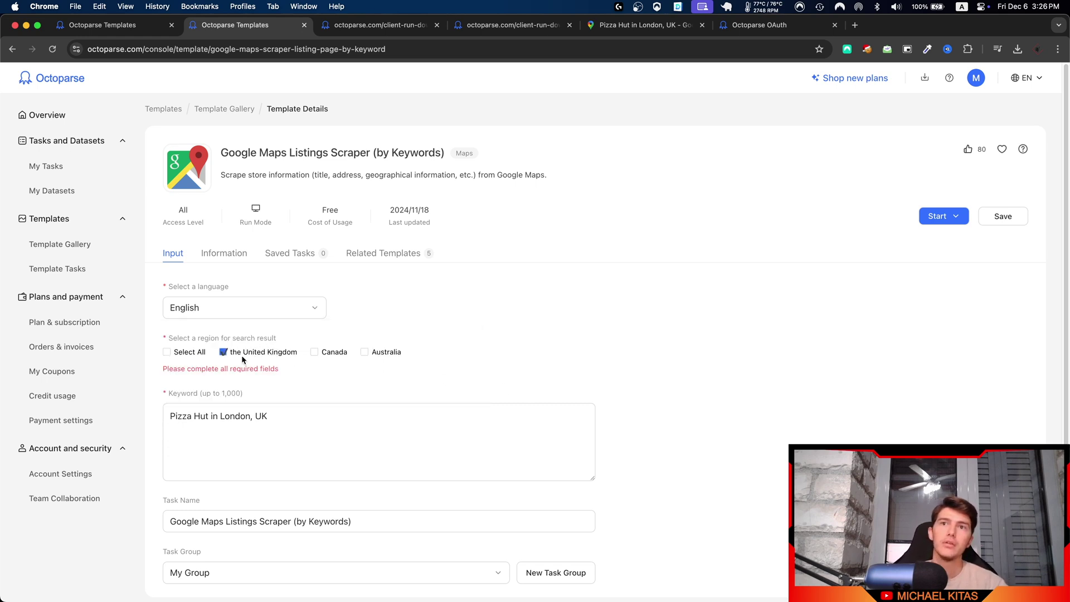
pyautogui.click(260, 428)
pyautogui.keyDown('shift'); pyautogui.click(235, 422); pyautogui.keyUp('shift')
pyautogui.scroll(-1, 668, 278)
pyautogui.click(942, 194)
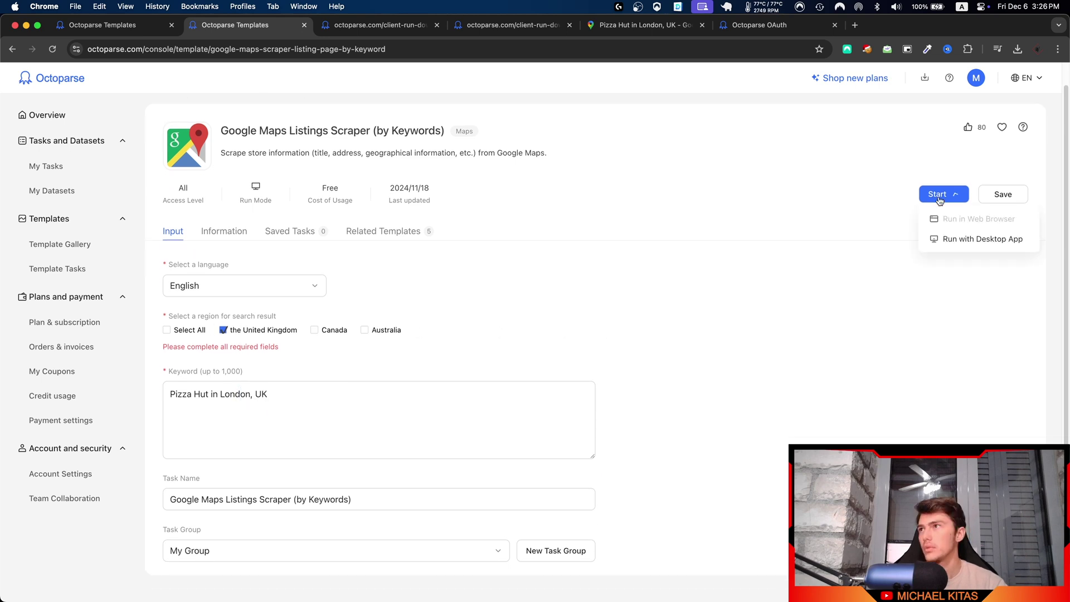
# Run the task in the desktop app while checking the Pizza Hut Google Maps results in Chrome
pyautogui.click(951, 238)
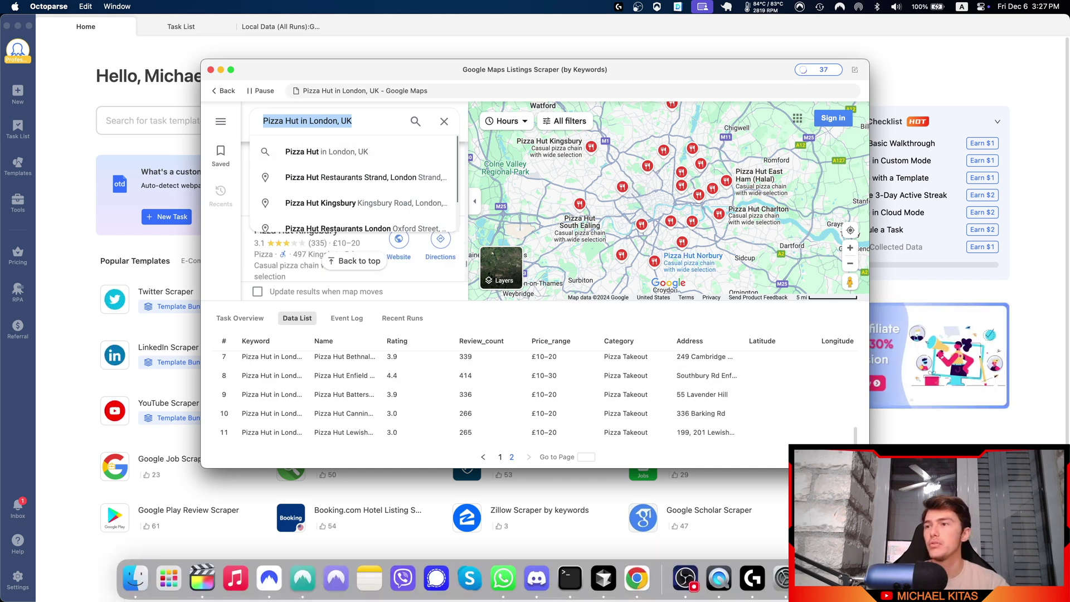
pyautogui.click(646, 588)
pyautogui.hotkey('ctrl', 'Tab')
pyautogui.hotkey('ctrl', 'Tab')
pyautogui.hotkey('ctrl', 'Tab')
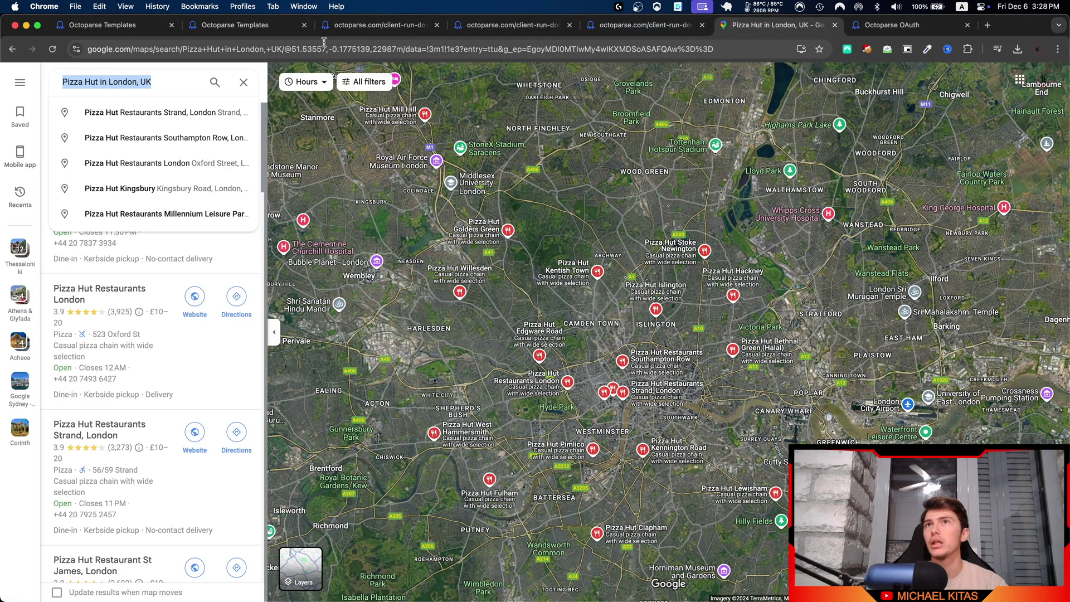
pyautogui.moveTo(285, 49); pyautogui.dragTo(394, 44)
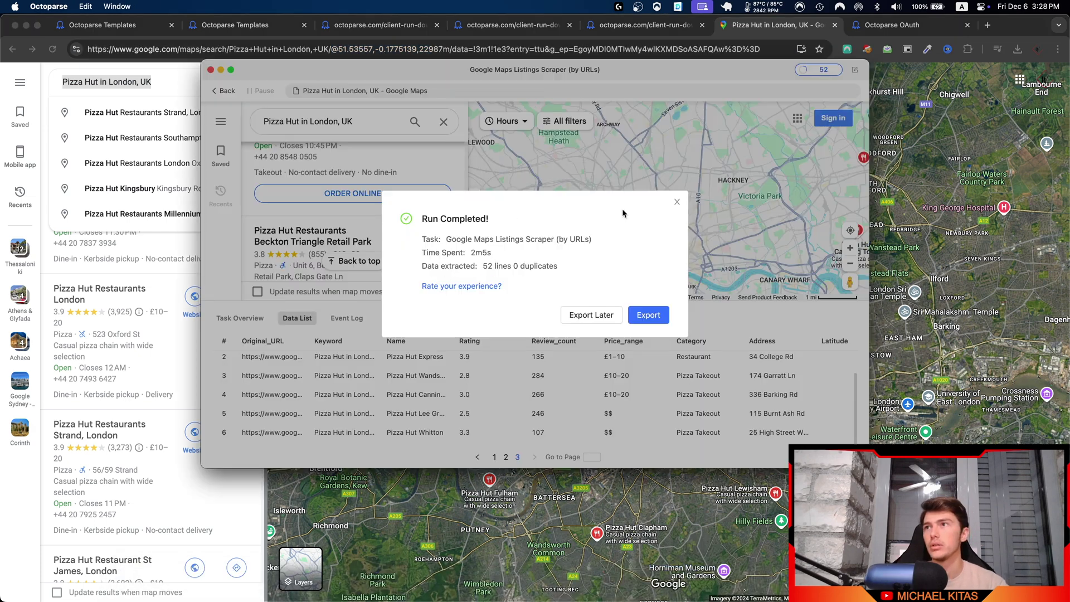
# Export the 52 extracted listings to CSV and open the exported file
pyautogui.click(648, 315)
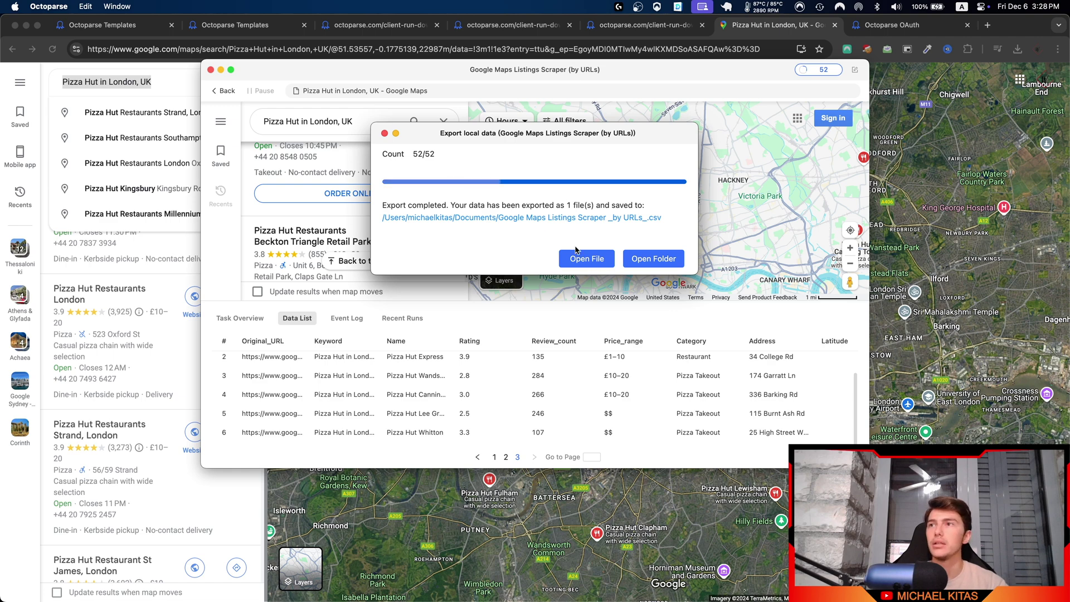
pyautogui.click(599, 258)
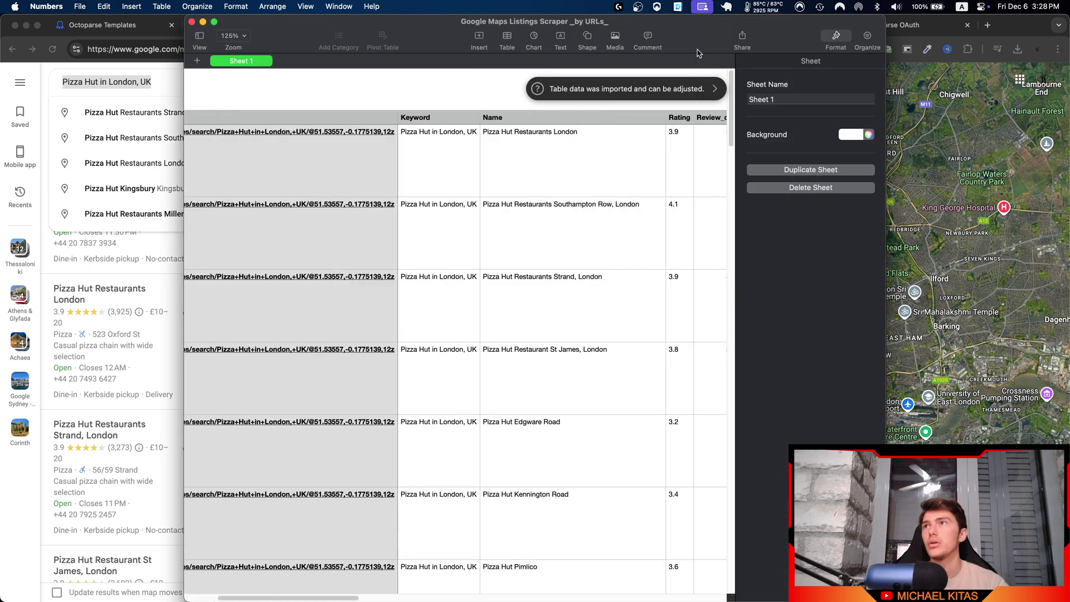
# Maximise the Numbers window and scroll right through the Pizza Hut listing columns
pyautogui.doubleClick(710, 23)
pyautogui.hscroll(15, 651, 285)
pyautogui.hscroll(5, 655, 300)
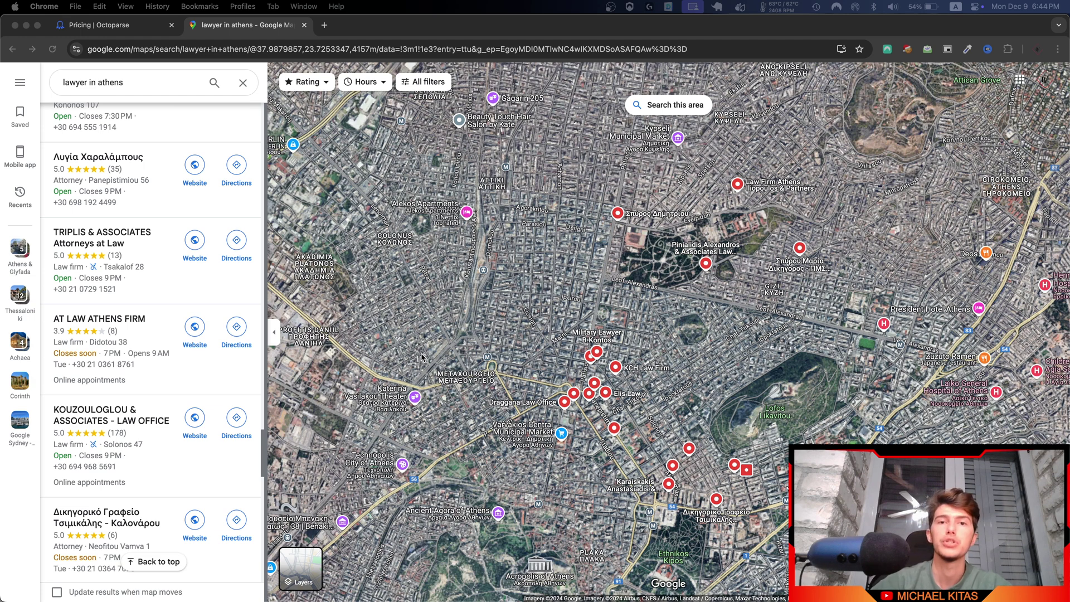
# Load more 'lawyer in athens' listings, such as KPSY Law Office, and zoom the map into central Athens
pyautogui.scroll(-10, 137, 379)
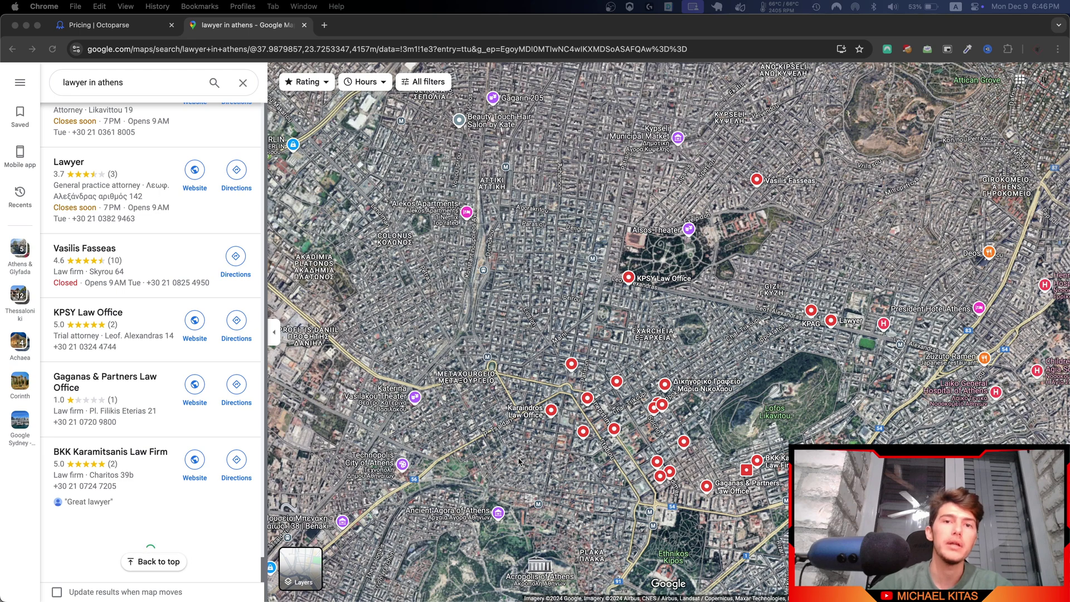
pyautogui.scroll(5, 516, 465)
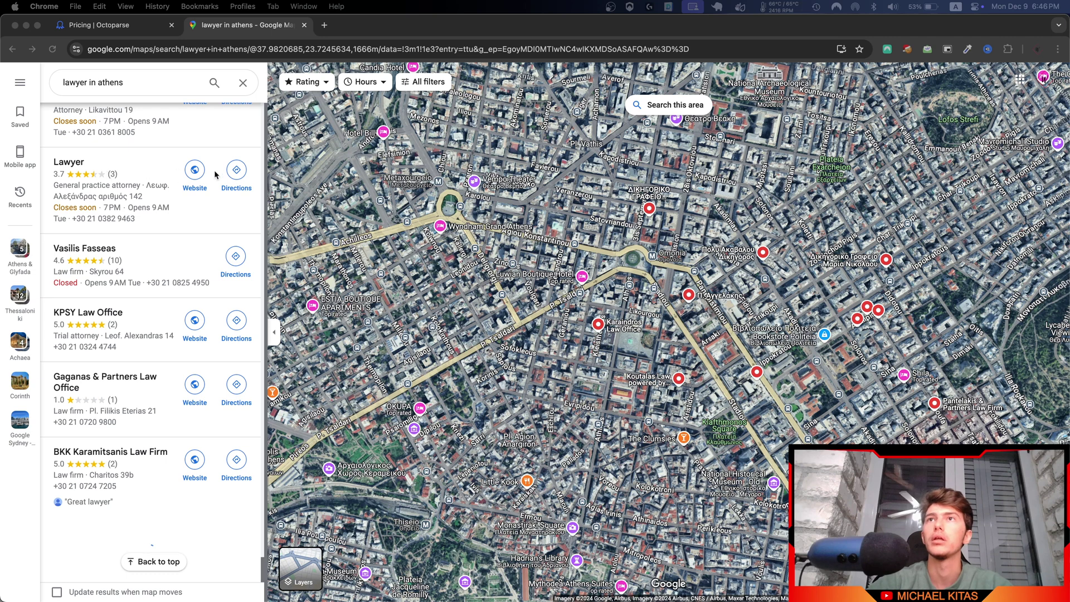
# Zoom the map out over central Athens and extend the lawyer list down to BKK Karamitsanis Law Firm
pyautogui.scroll(-3, 712, 283)
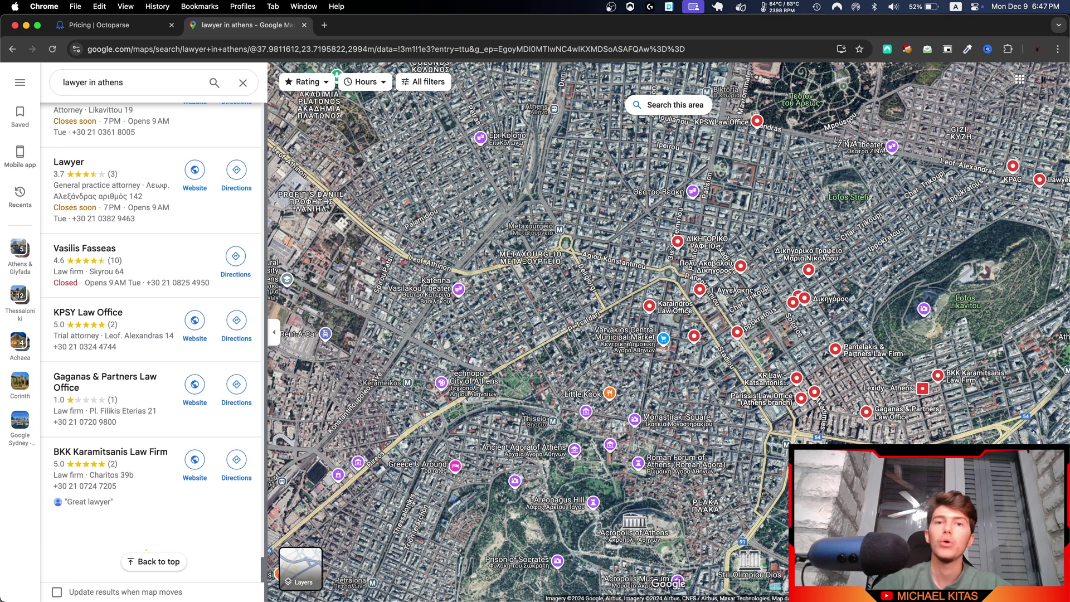
pyautogui.scroll(5, 203, 335)
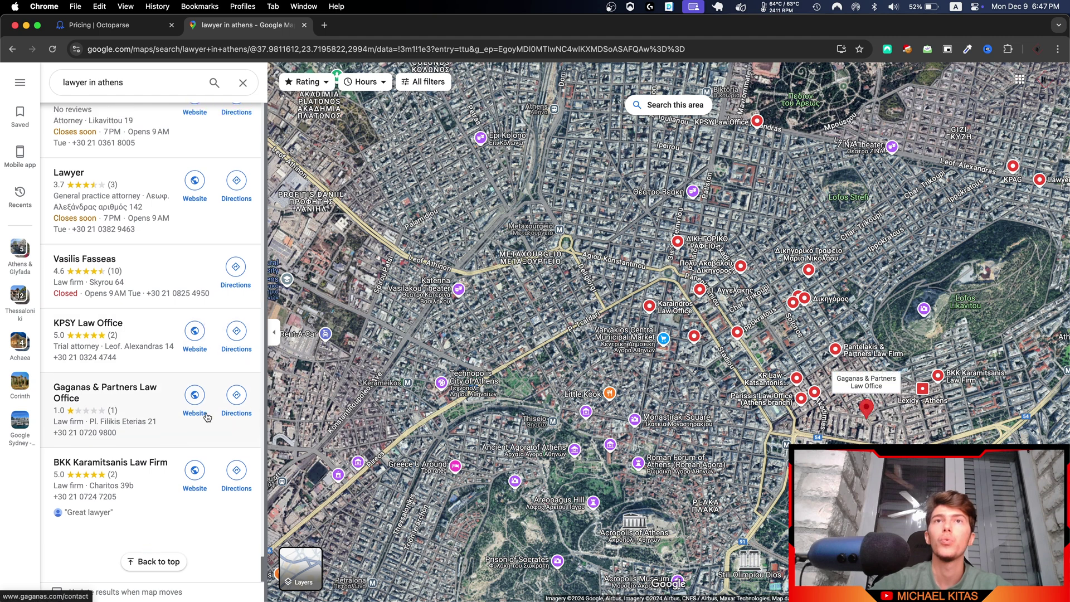
pyautogui.scroll(-5, 194, 406)
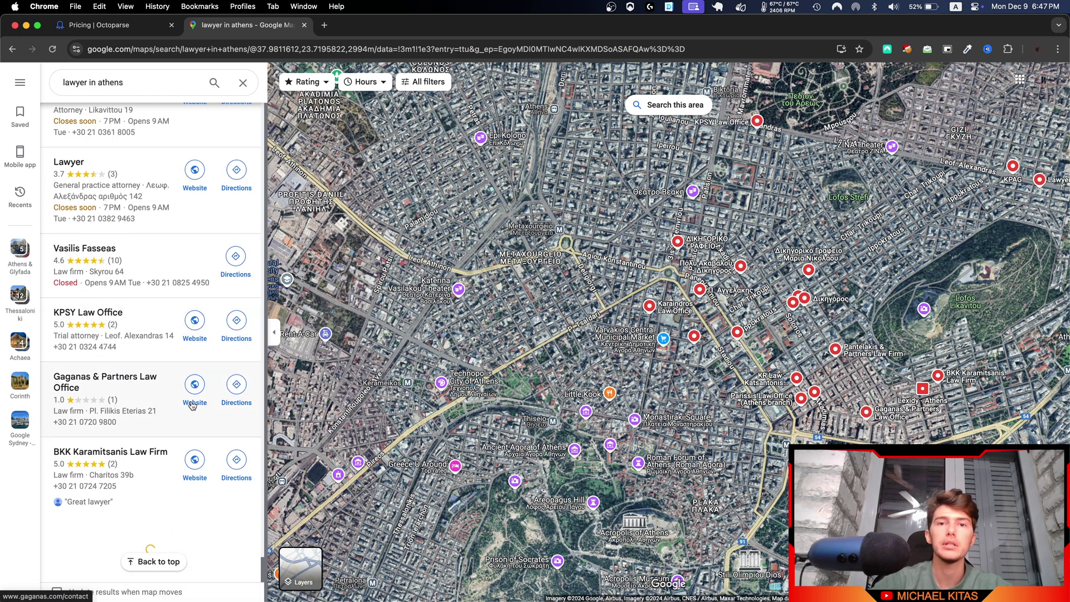